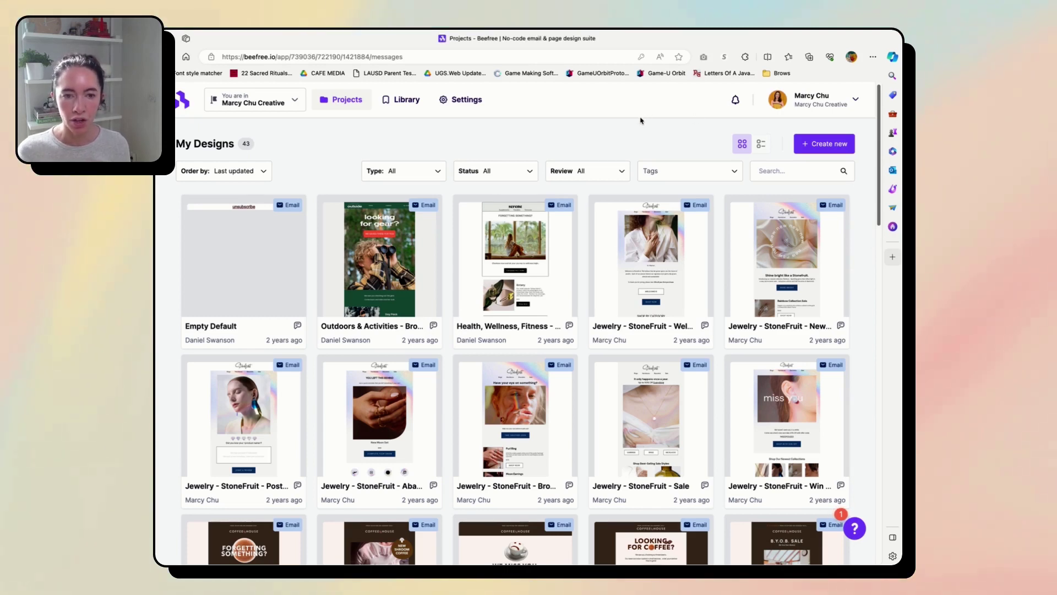
Create a new Beefree email from The Big Game catalog template
{"action": "left_click_drag", "start_coordinate": [650, 40], "coordinate": [603, 49]}
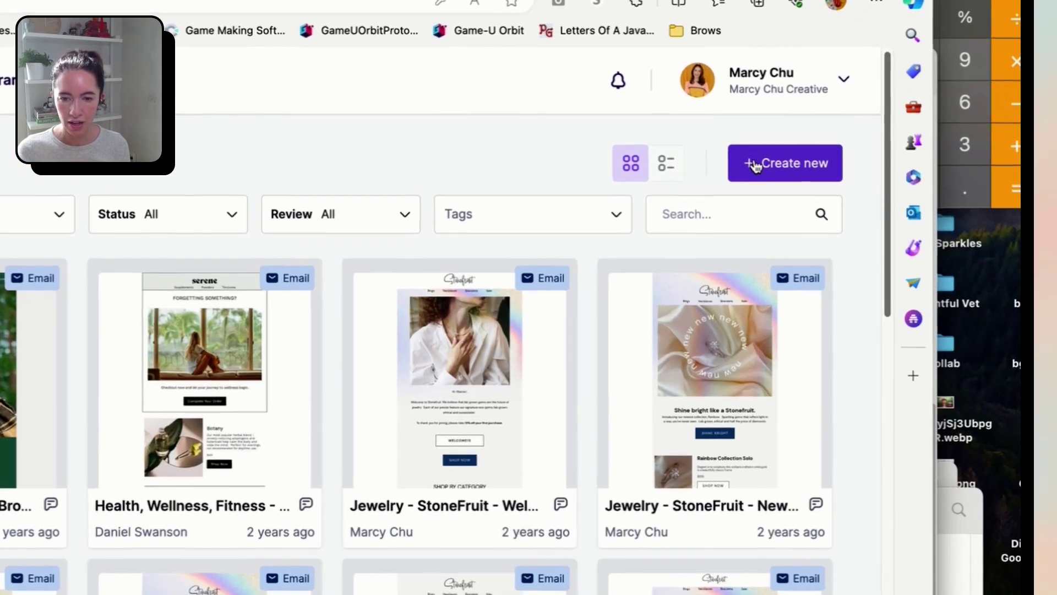
{"action": "left_click", "coordinate": [756, 166]}
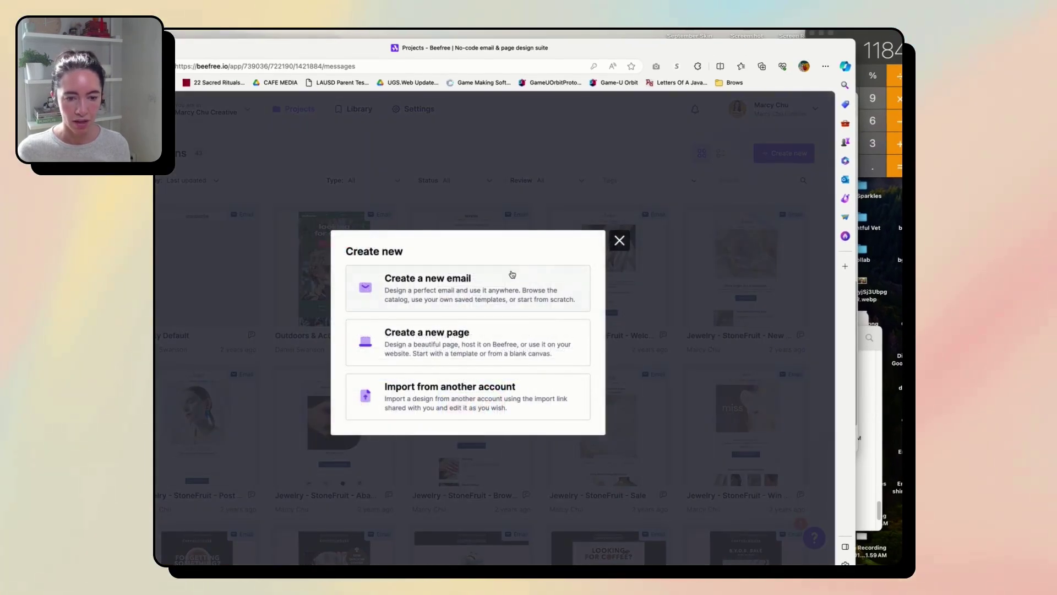
{"action": "left_click", "coordinate": [492, 288]}
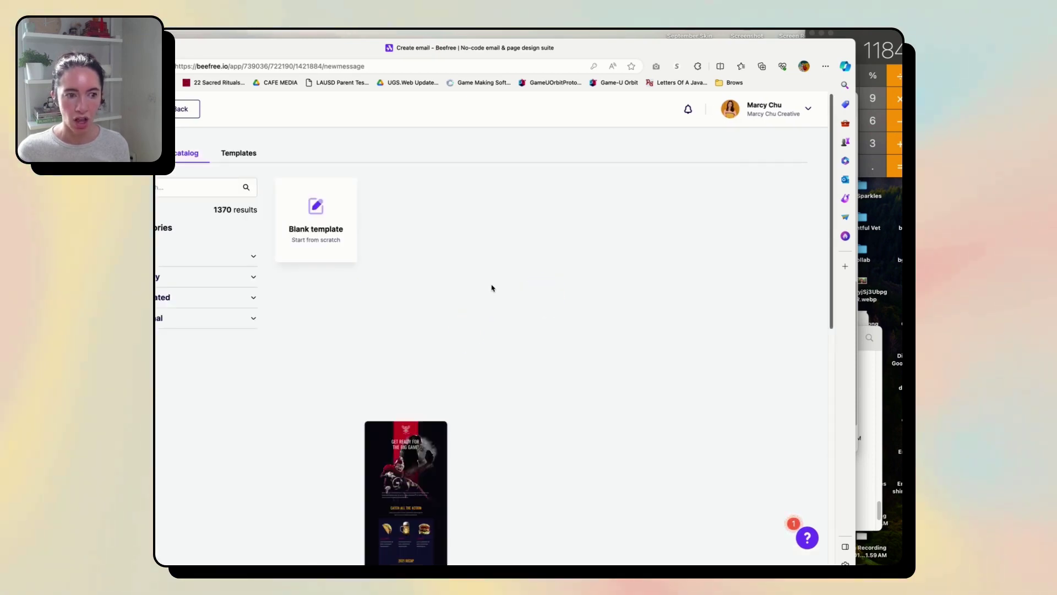
{"action": "scroll", "coordinate": [595, 254], "scroll_direction": "down", "scroll_amount": 5}
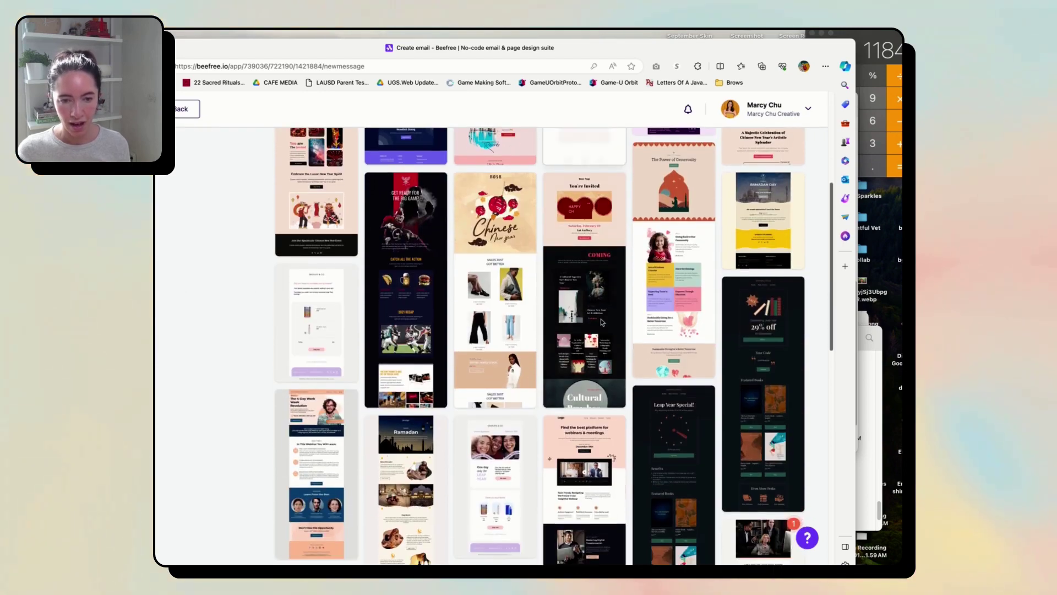
{"action": "scroll", "coordinate": [603, 314], "scroll_direction": "up", "scroll_amount": 5}
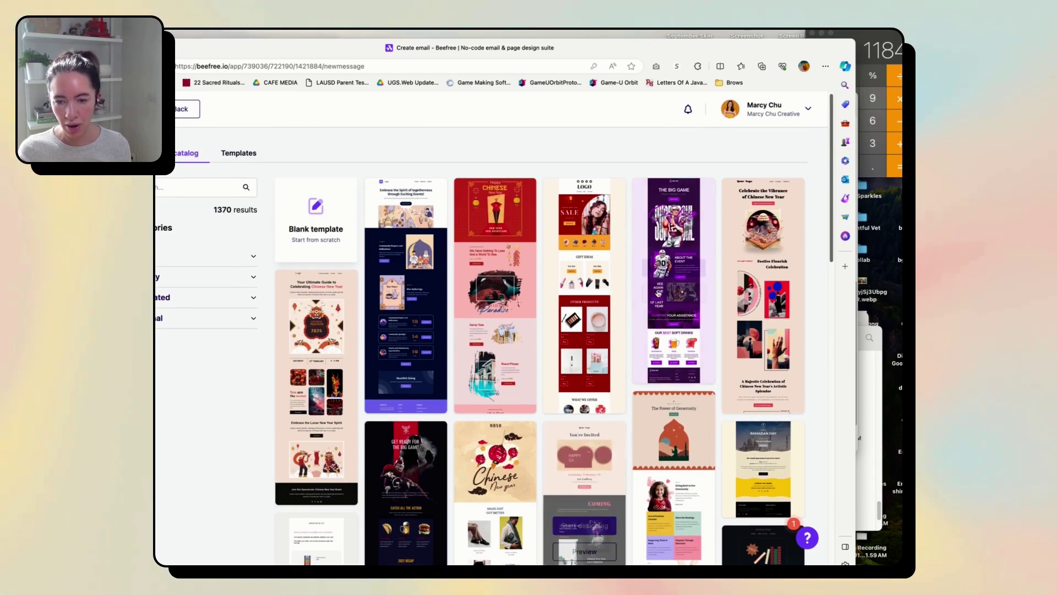
{"action": "left_click", "coordinate": [669, 267]}
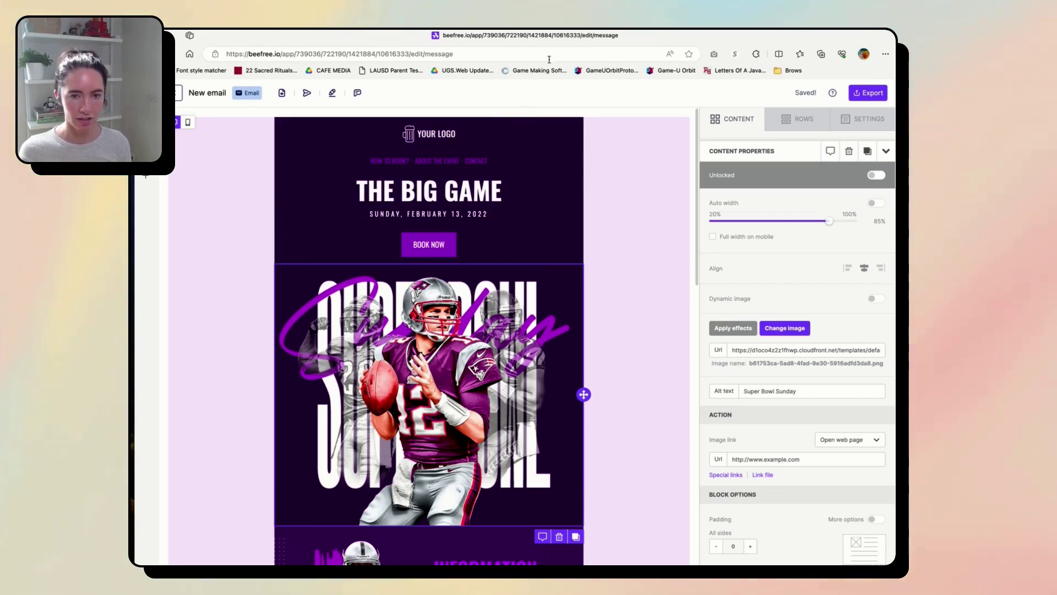
Select THE BIG GAME title block and keep its line height at the tightest setting
{"action": "left_click", "coordinate": [453, 140]}
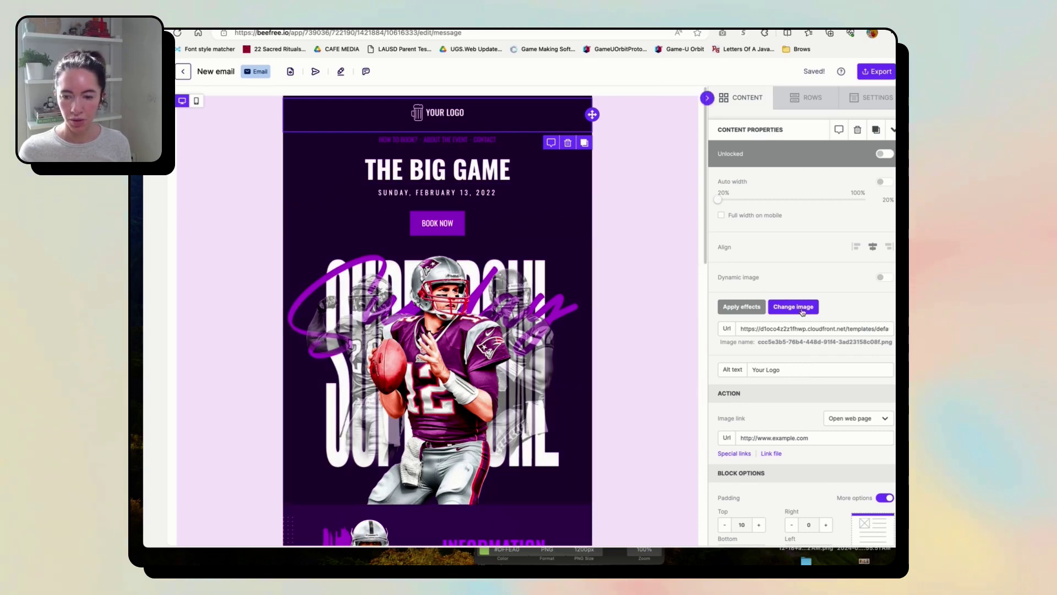
{"action": "left_click", "coordinate": [490, 164]}
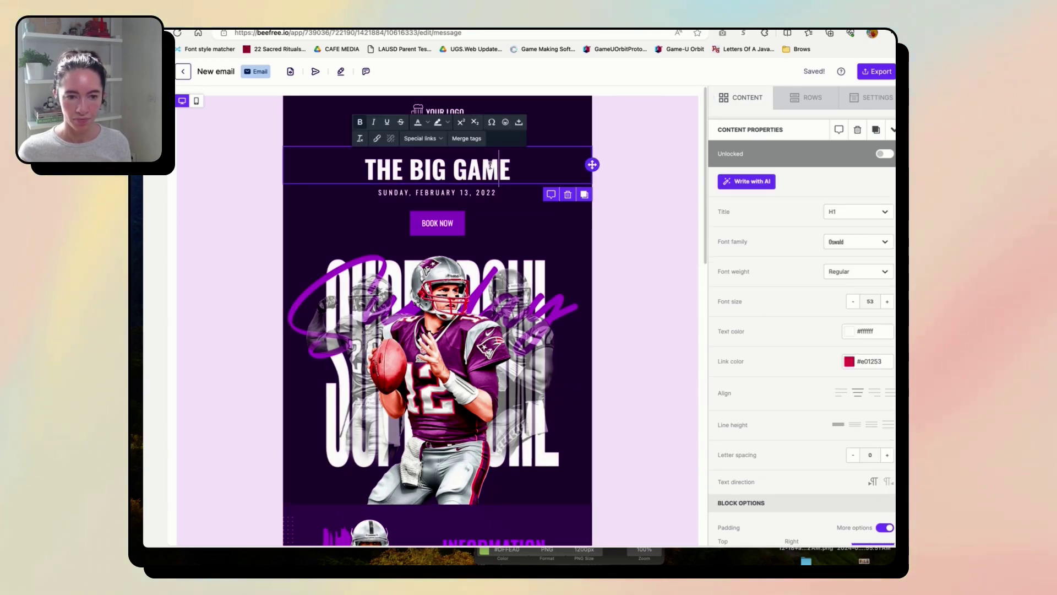
{"action": "left_click", "coordinate": [450, 171]}
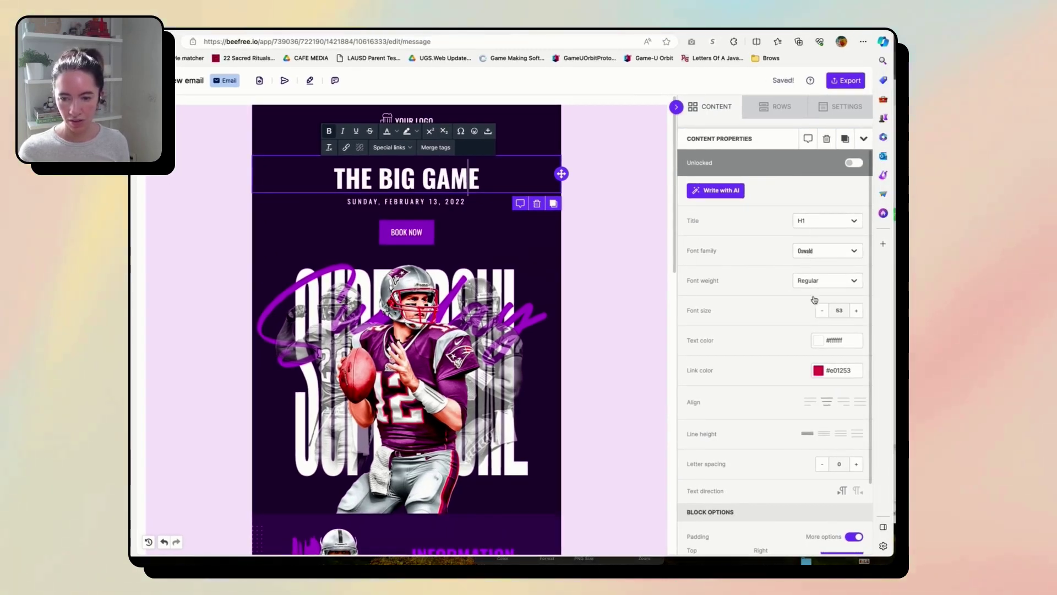
{"action": "scroll", "coordinate": [819, 378], "scroll_direction": "down", "scroll_amount": 1}
{"action": "scroll", "coordinate": [817, 378], "scroll_direction": "down", "scroll_amount": 1}
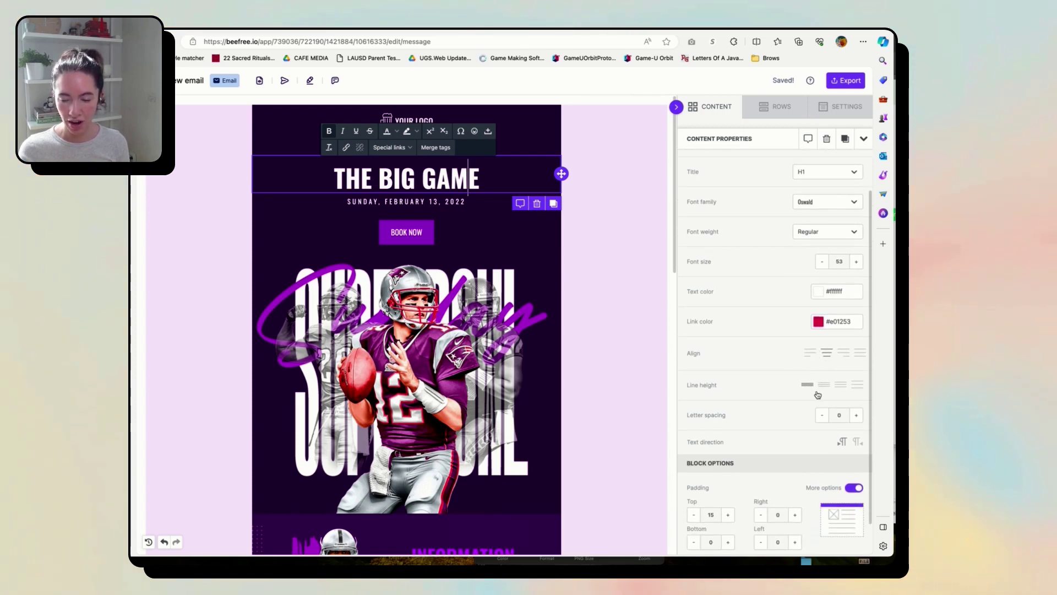
{"action": "left_click", "coordinate": [837, 387]}
{"action": "left_click", "coordinate": [806, 384]}
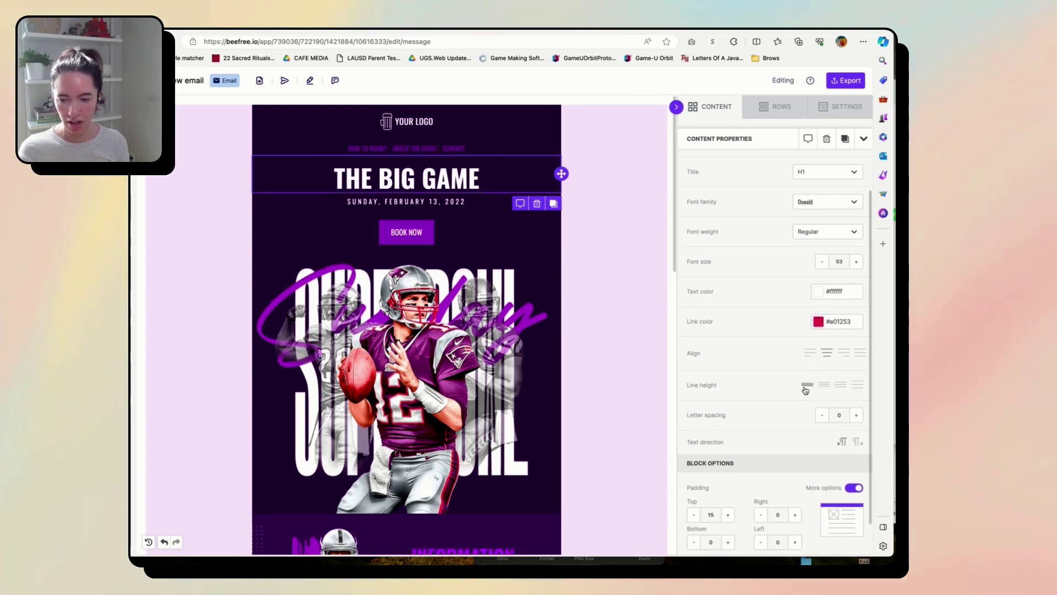
Increase the title's letter spacing to 11
{"action": "scroll", "coordinate": [805, 363], "scroll_direction": "down", "scroll_amount": 1}
{"action": "left_click", "coordinate": [856, 384]}
{"action": "left_click", "coordinate": [858, 385]}
{"action": "left_click", "coordinate": [857, 385]}
{"action": "left_click", "coordinate": [858, 384]}
{"action": "left_click", "coordinate": [857, 385]}
{"action": "left_click", "coordinate": [858, 385]}
Set the title's padding to 15 on all four sides
{"action": "scroll", "coordinate": [840, 384], "scroll_direction": "down", "scroll_amount": 1}
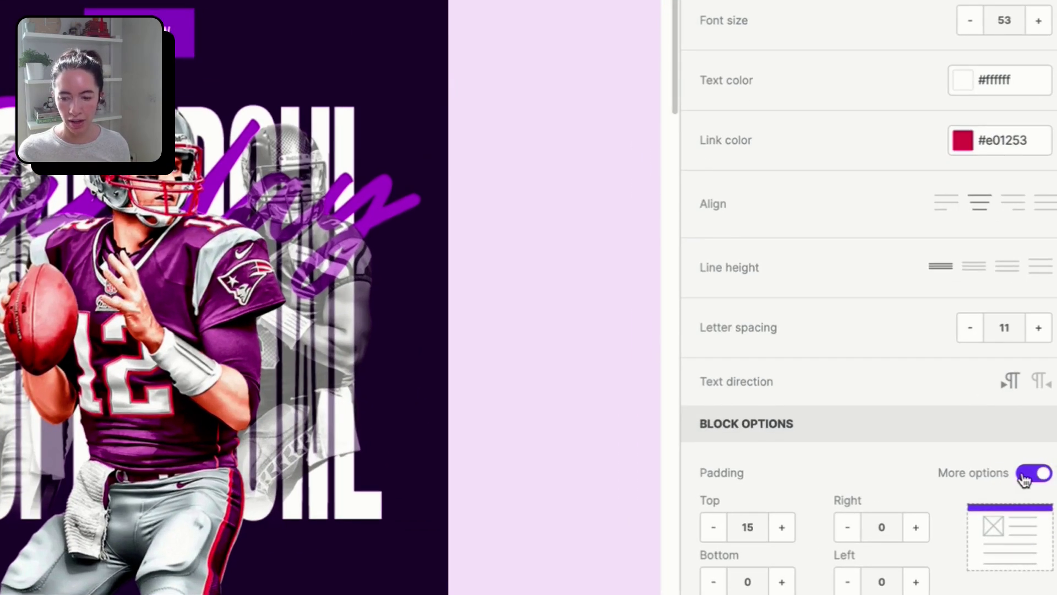
{"action": "left_click", "coordinate": [1025, 474]}
{"action": "left_click", "coordinate": [1025, 475]}
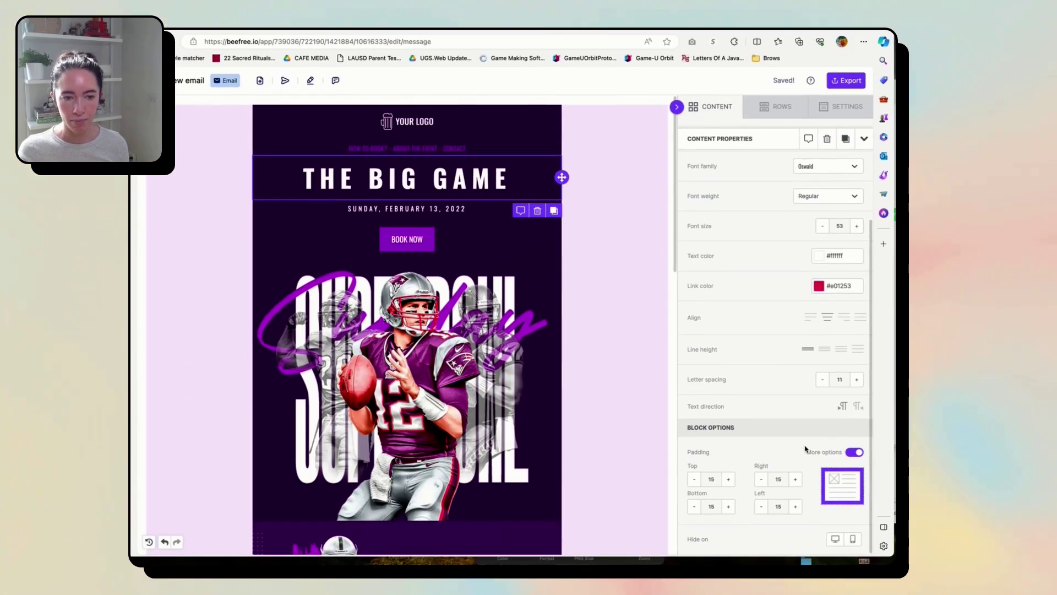
Hide the Super Bowl hero image on mobile
{"action": "left_click", "coordinate": [526, 364]}
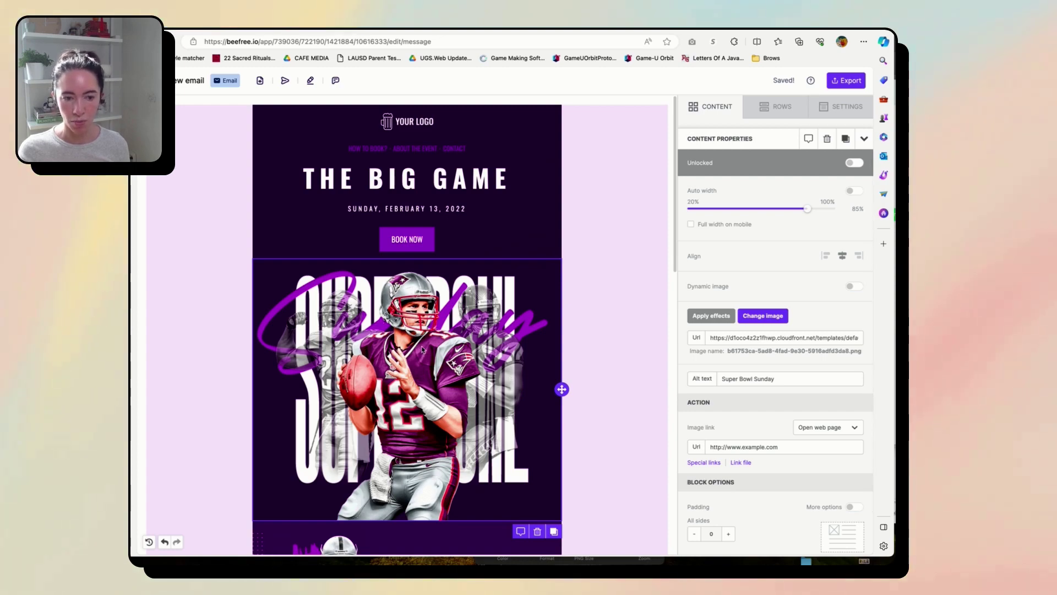
{"action": "scroll", "coordinate": [771, 424], "scroll_direction": "down", "scroll_amount": 1}
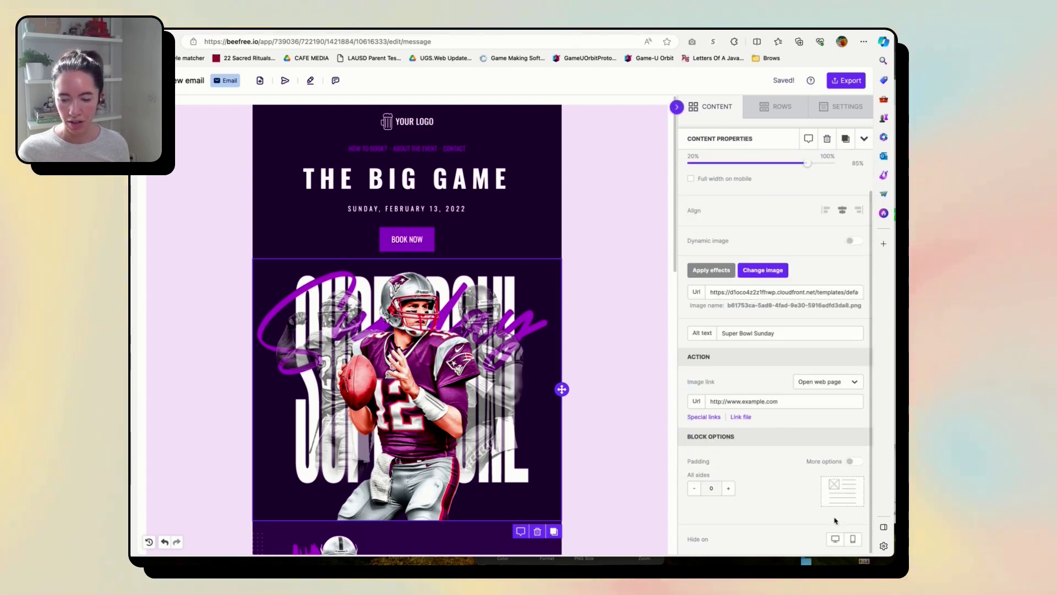
{"action": "left_click", "coordinate": [853, 542]}
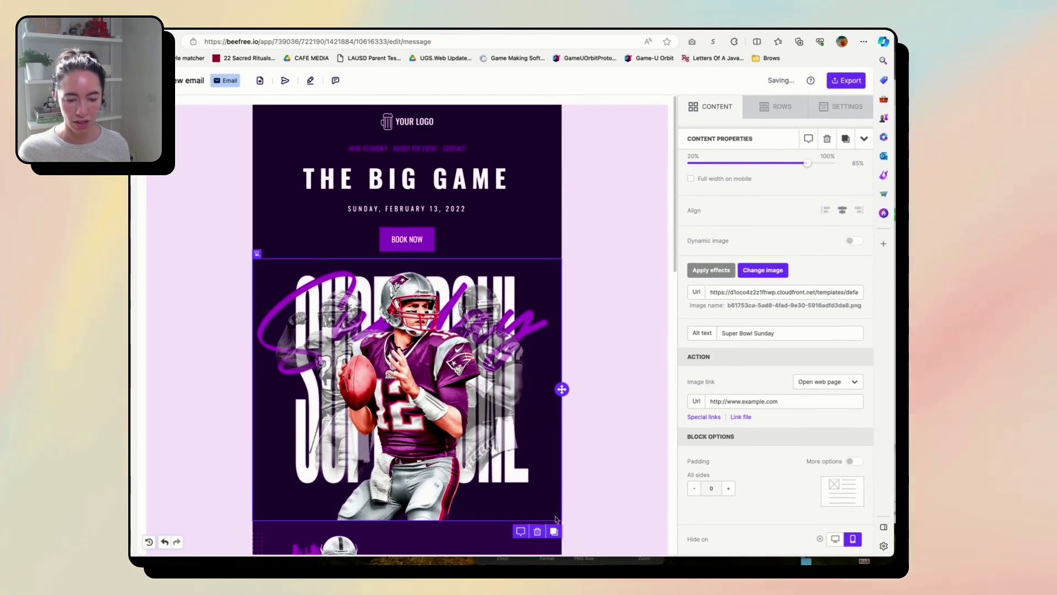
{"action": "scroll", "coordinate": [543, 437], "scroll_direction": "down", "scroll_amount": 5}
Hide the second player image on desktop
{"action": "left_click", "coordinate": [489, 263]}
{"action": "scroll", "coordinate": [489, 263], "scroll_direction": "up", "scroll_amount": 1}
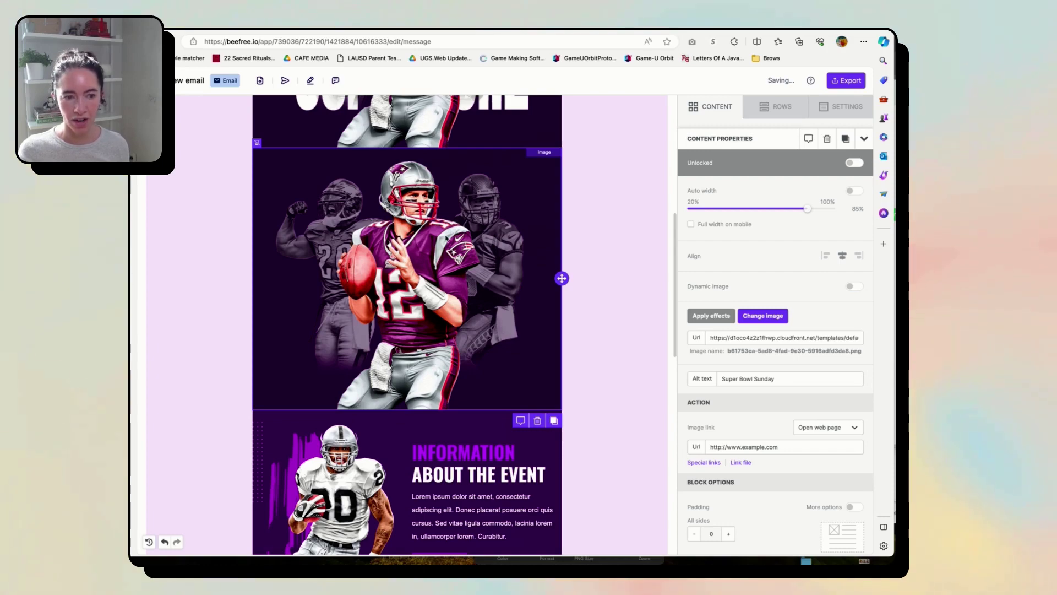
{"action": "scroll", "coordinate": [766, 396], "scroll_direction": "down", "scroll_amount": 1}
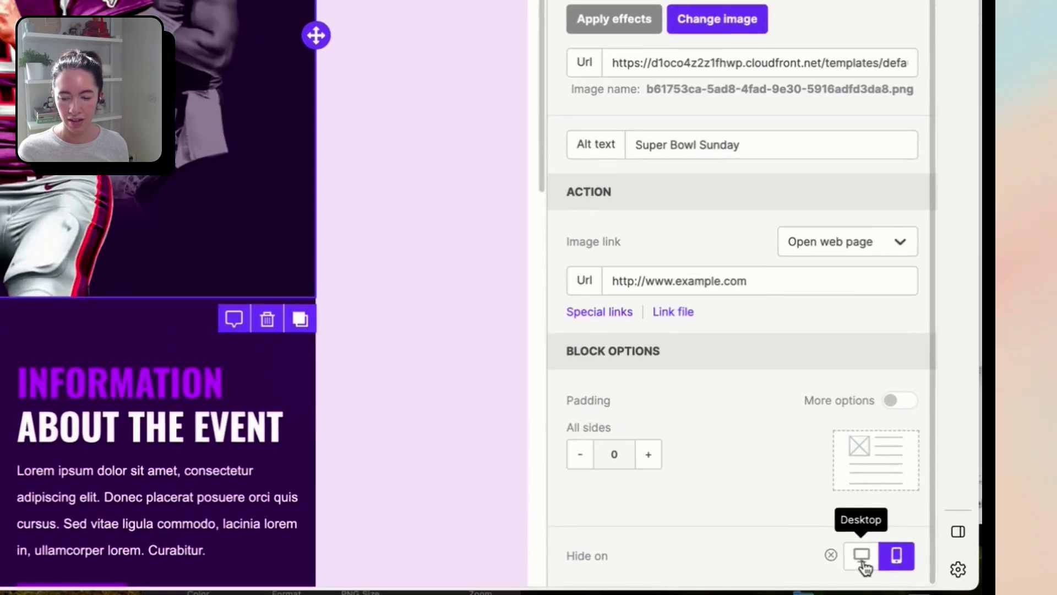
{"action": "left_click", "coordinate": [835, 539]}
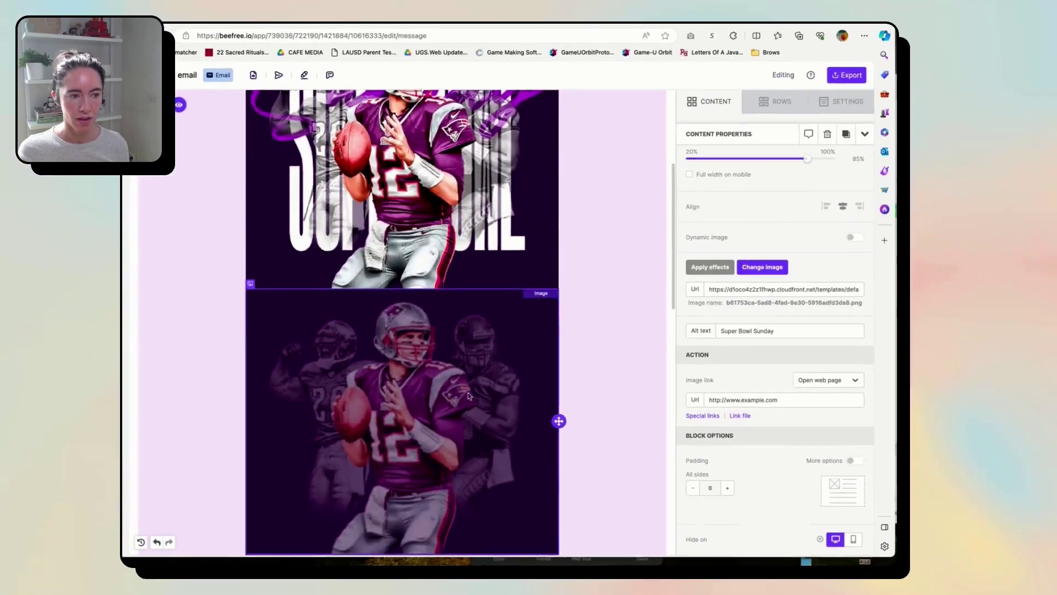
{"action": "scroll", "coordinate": [148, 295], "scroll_direction": "up", "scroll_amount": 5}
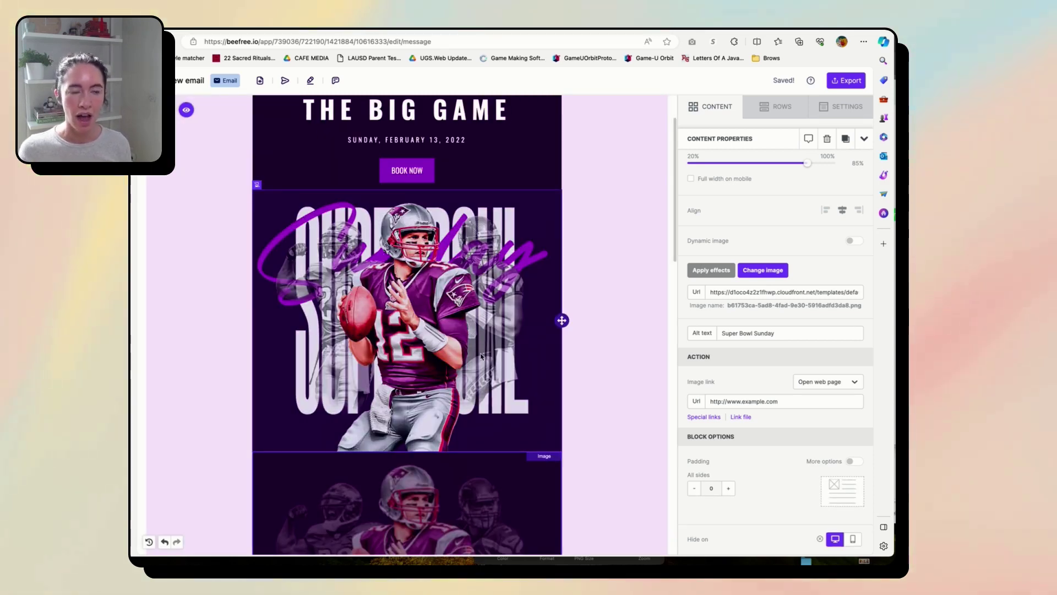
{"action": "scroll", "coordinate": [484, 351], "scroll_direction": "down", "scroll_amount": 6}
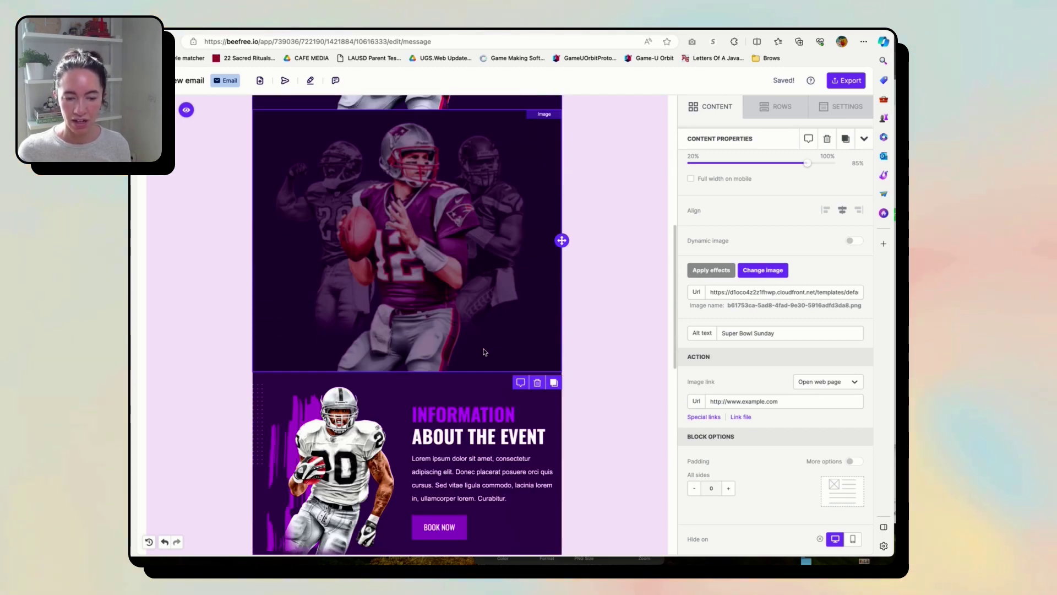
{"action": "scroll", "coordinate": [484, 352], "scroll_direction": "up", "scroll_amount": 8}
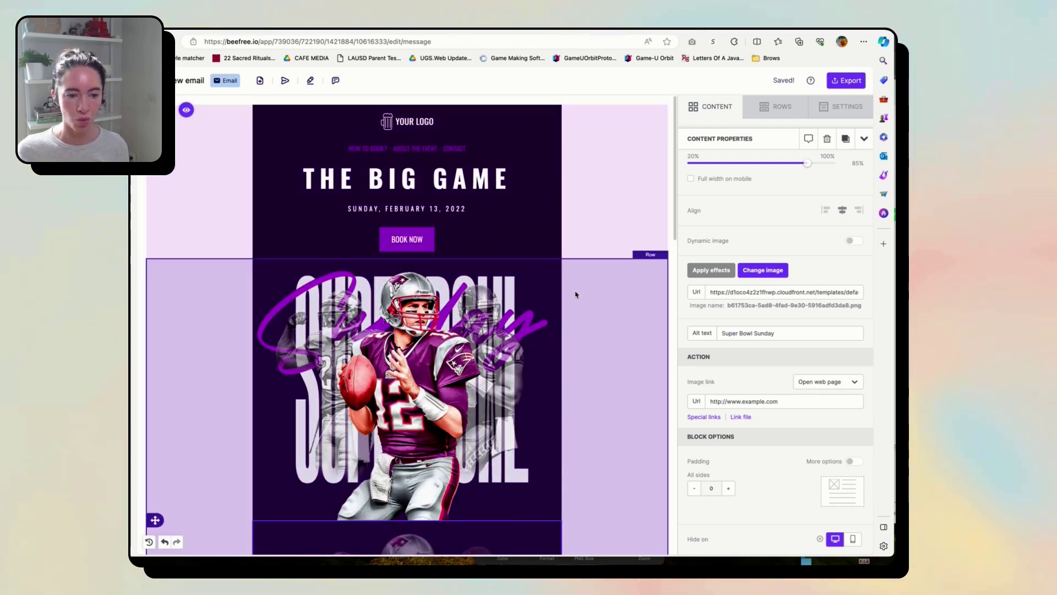
Remove the faded duplicate image row so Information about the event follows the hero image
{"action": "scroll", "coordinate": [554, 315], "scroll_direction": "down", "scroll_amount": 2}
{"action": "scroll", "coordinate": [543, 331], "scroll_direction": "down", "scroll_amount": 1}
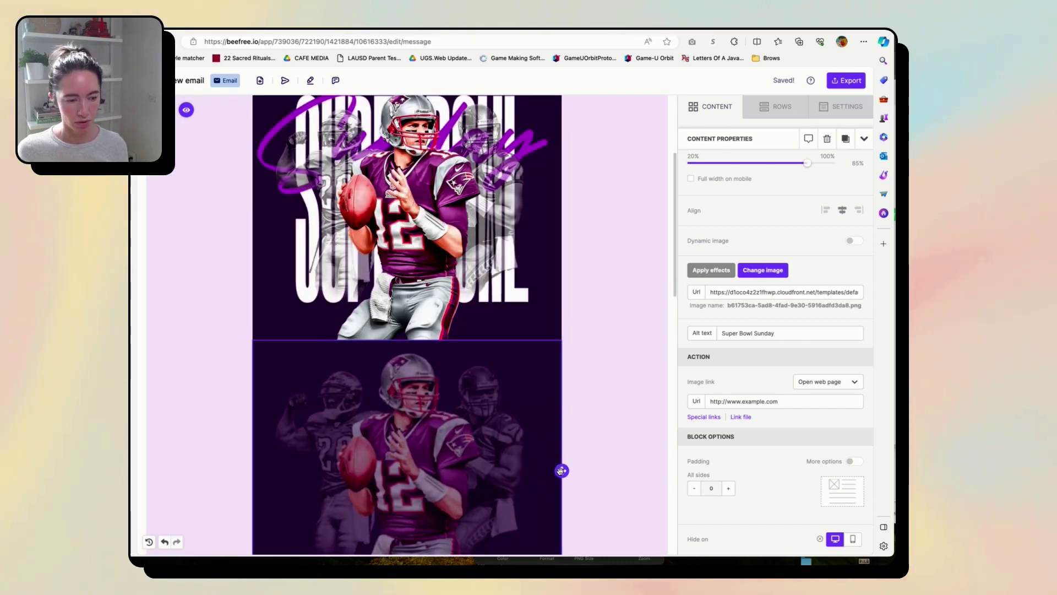
{"action": "key", "text": "ctrl+z"}
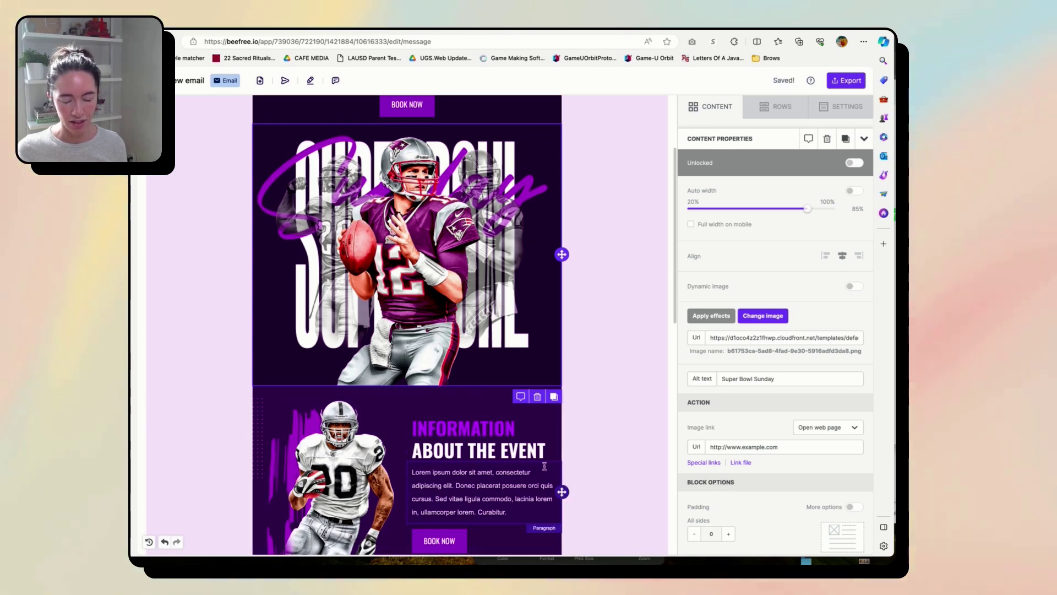
{"action": "left_click", "coordinate": [616, 447]}
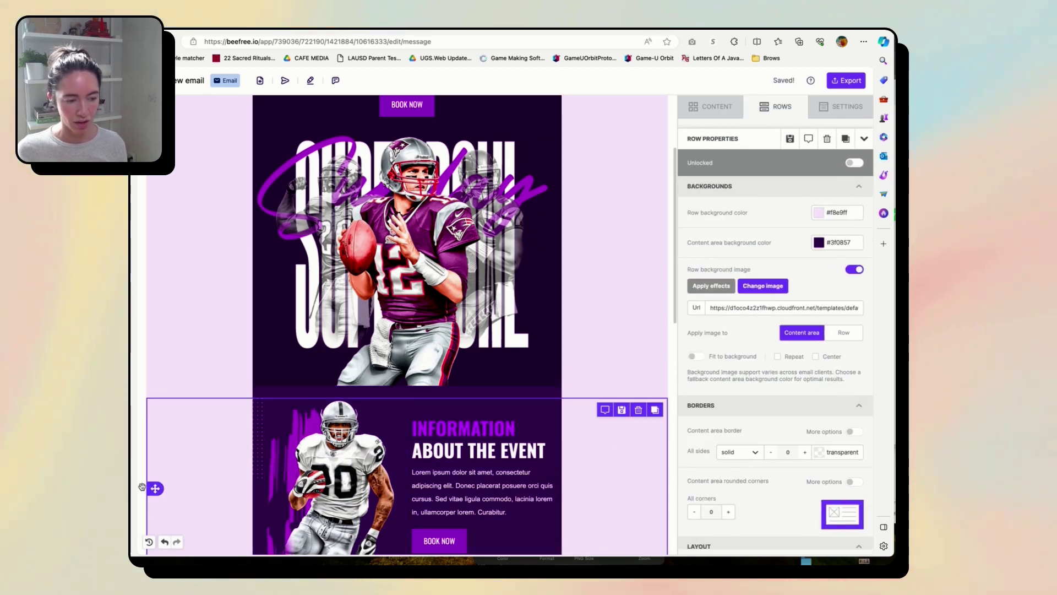
{"action": "left_click_drag", "start_coordinate": [149, 488], "coordinate": [191, 402]}
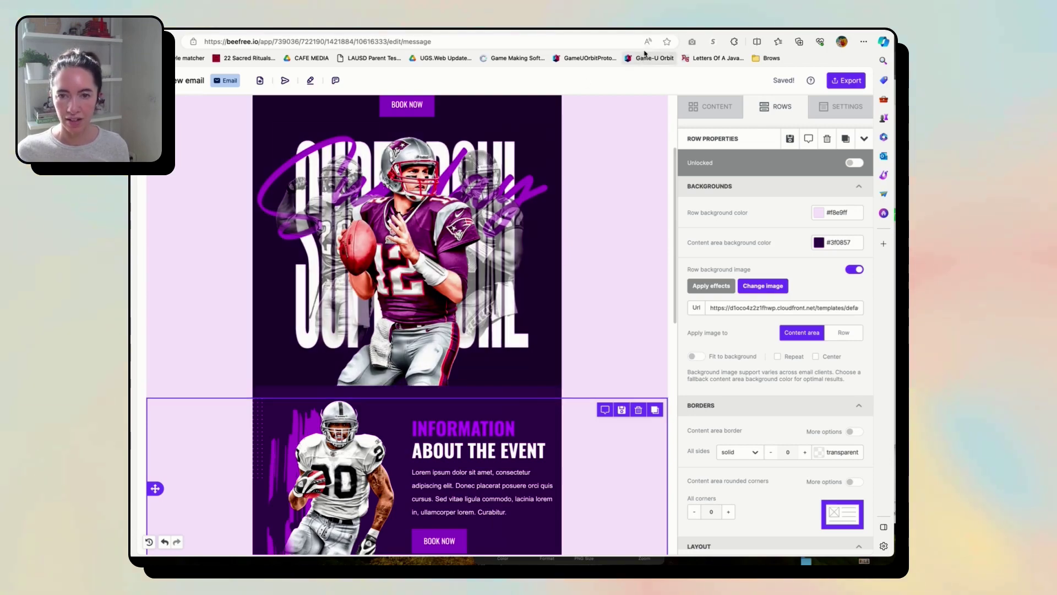
{"action": "left_click_drag", "start_coordinate": [707, 31], "coordinate": [629, 31]}
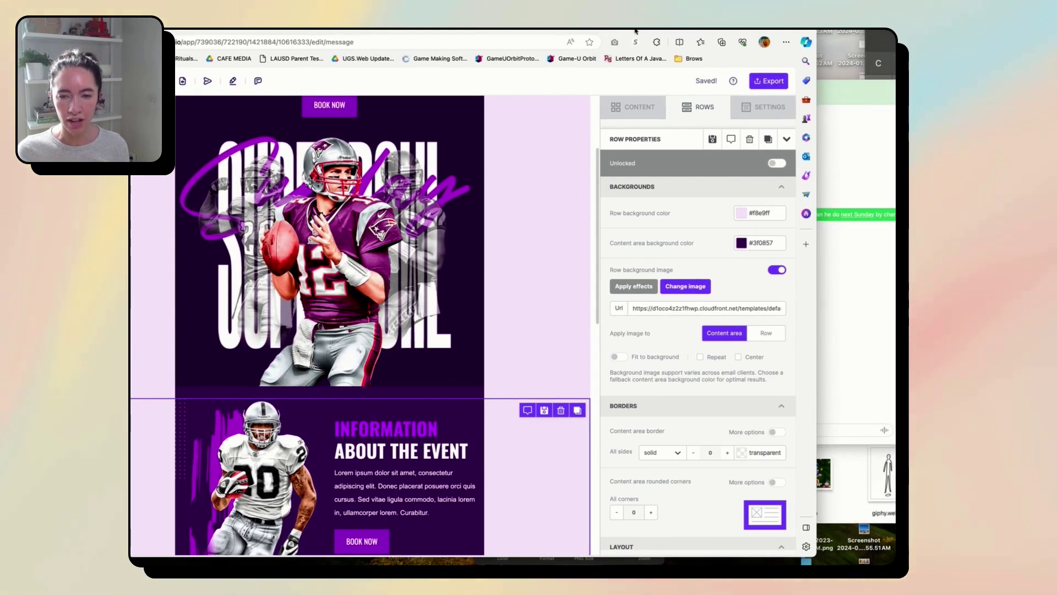
{"action": "left_click", "coordinate": [765, 82]}
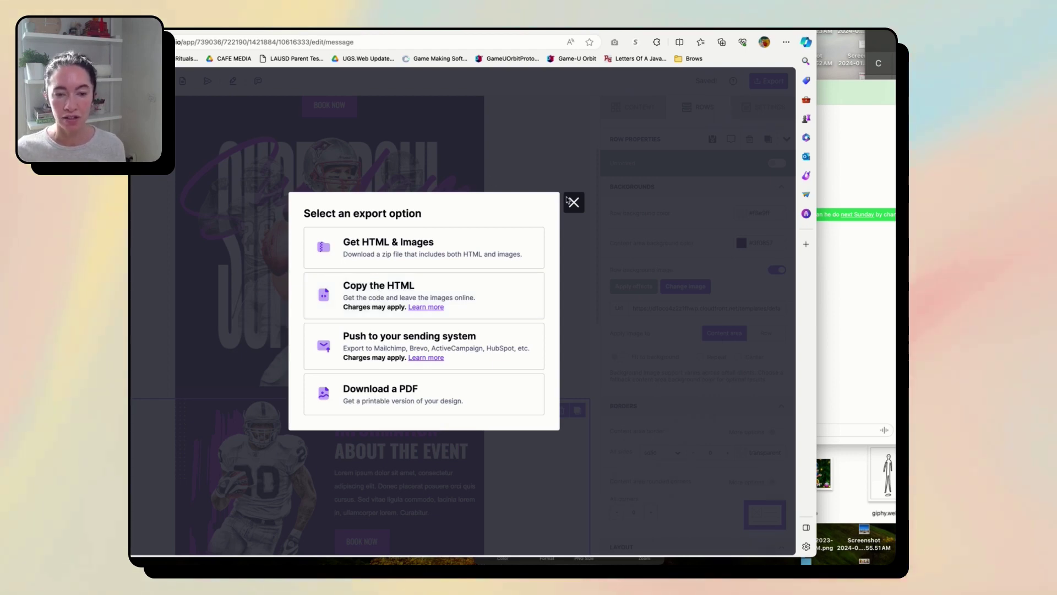
{"action": "left_click", "coordinate": [574, 202]}
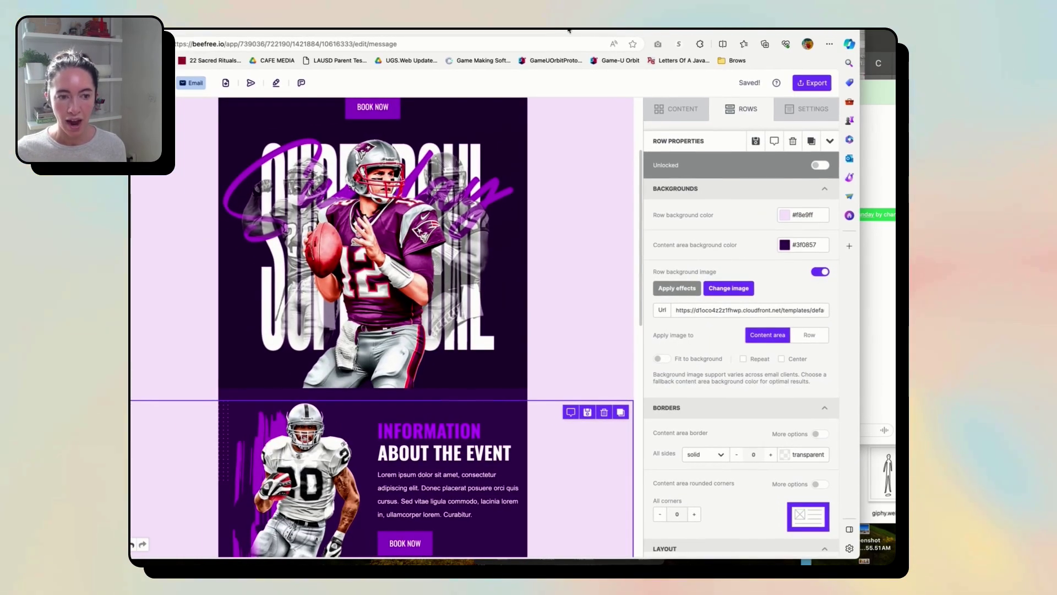
Select the Super Bowl hero image and highlight its full URL in Content Properties
{"action": "left_click", "coordinate": [396, 213]}
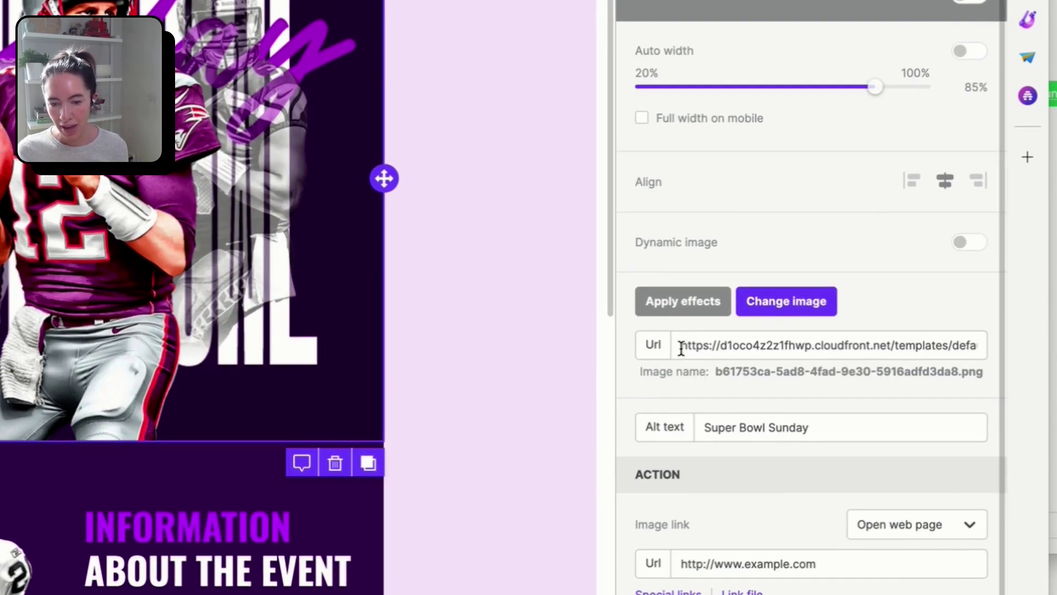
{"action": "left_click_drag", "start_coordinate": [681, 348], "coordinate": [1013, 357]}
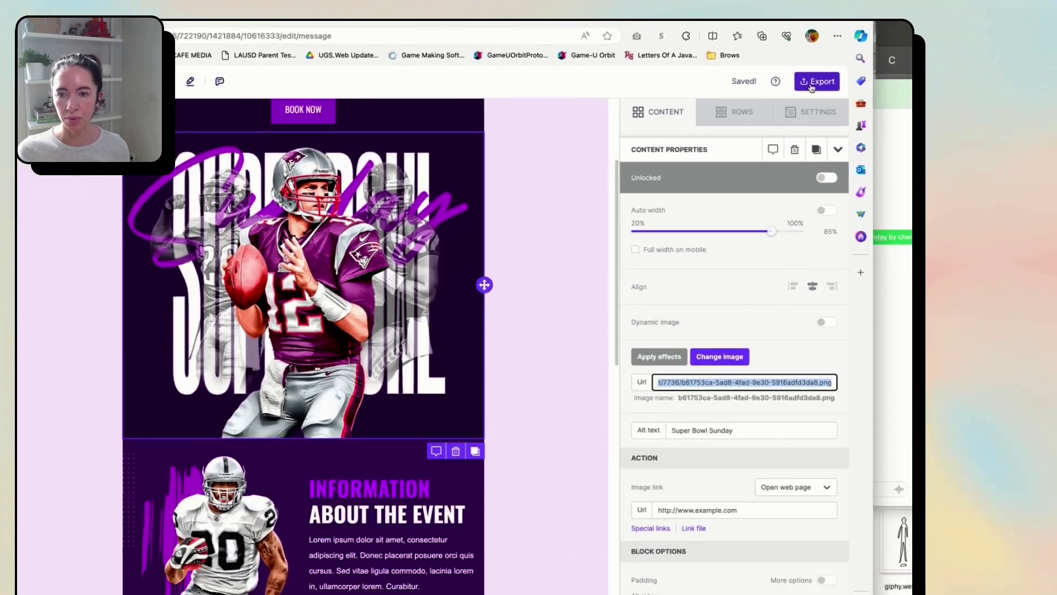
Copy the email's full HTML via Export > Copy the HTML, then switch to Mailchimp
{"action": "left_click", "coordinate": [811, 87]}
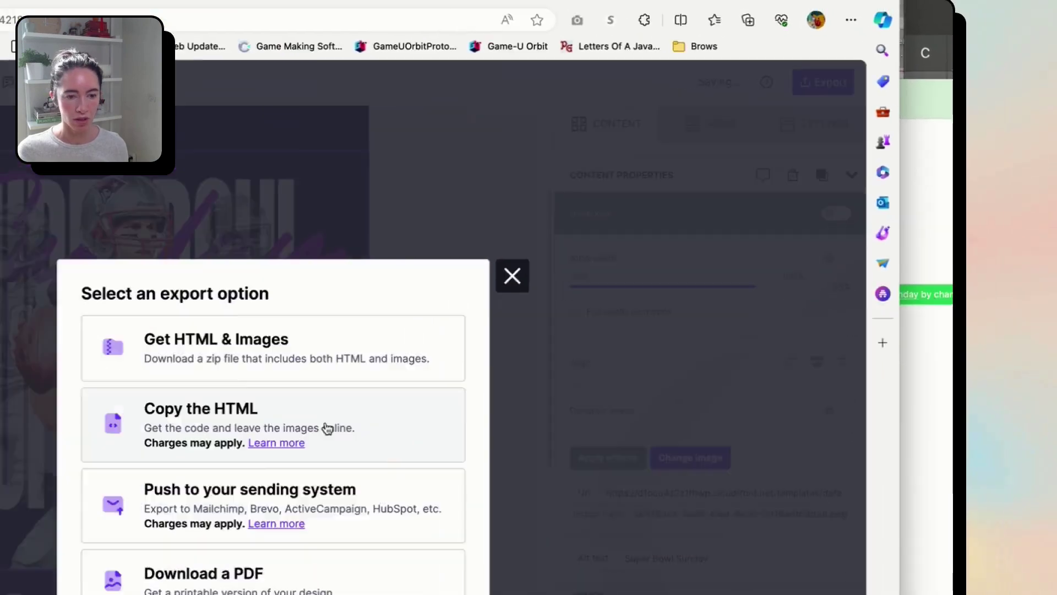
{"action": "left_click", "coordinate": [326, 427]}
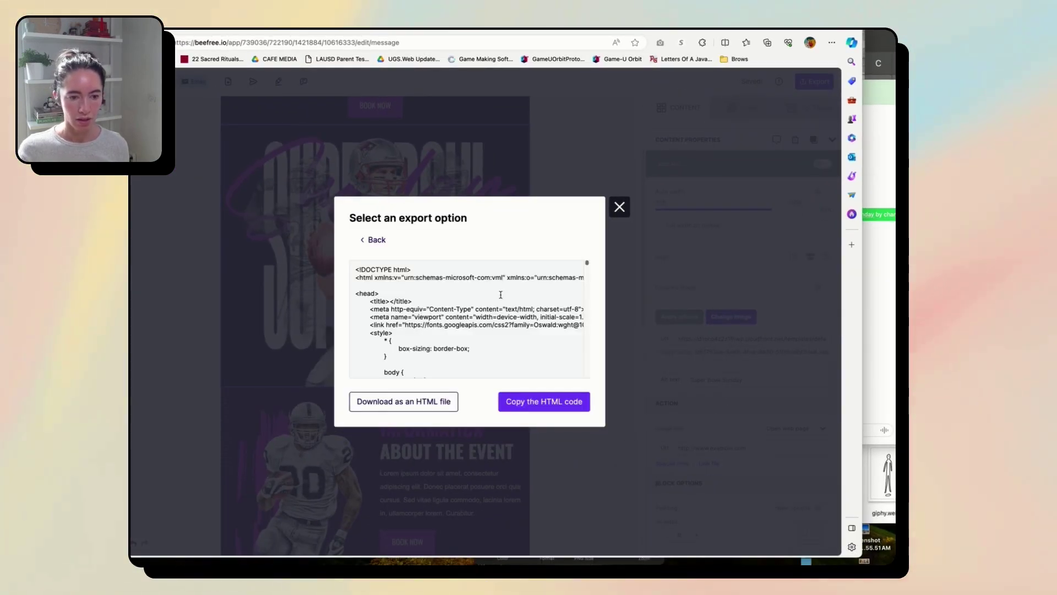
{"action": "left_click", "coordinate": [503, 295]}
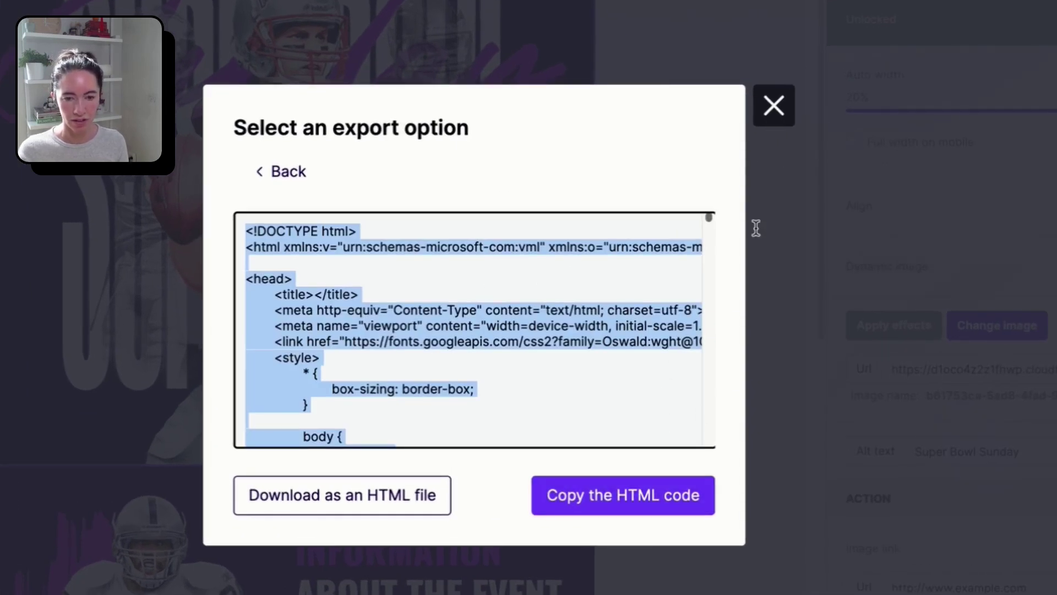
{"action": "left_click", "coordinate": [788, 108]}
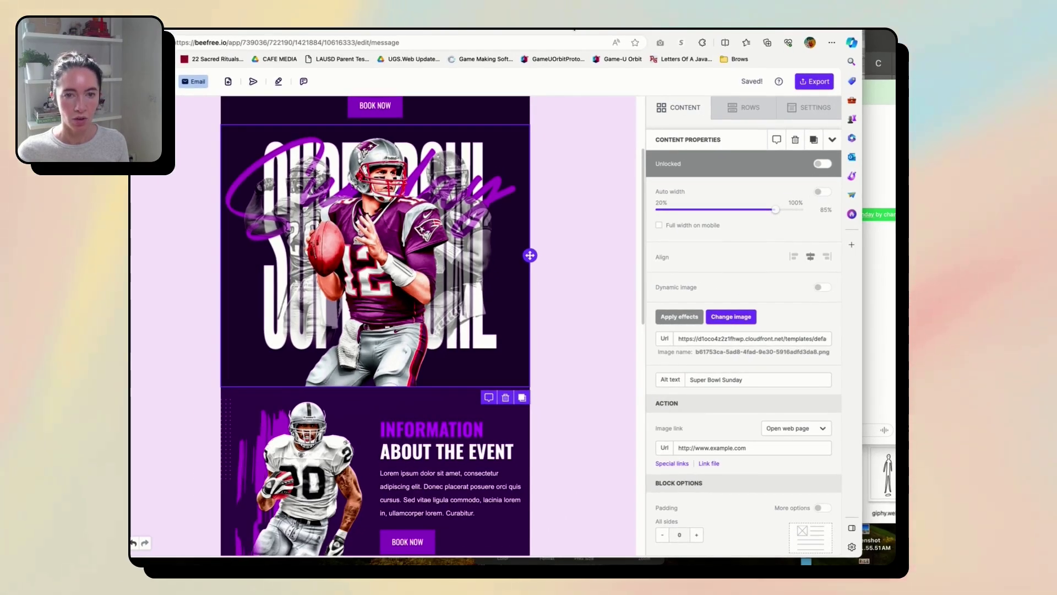
{"action": "key", "text": "ctrl+Tab"}
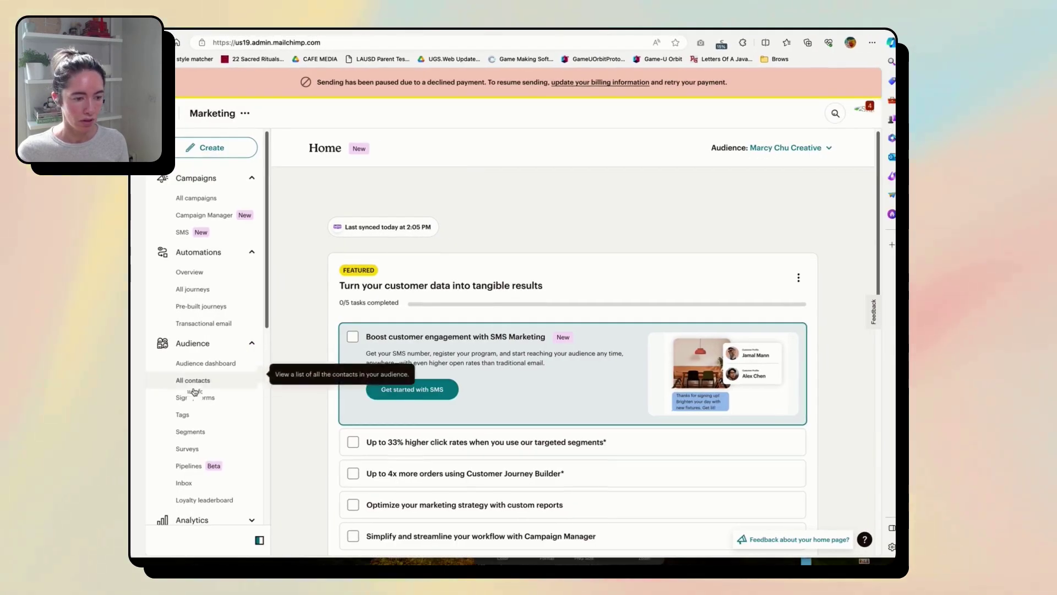
Create a Code your own > Paste in code template named 'New Template' and save it
{"action": "scroll", "coordinate": [194, 385], "scroll_direction": "down", "scroll_amount": 5}
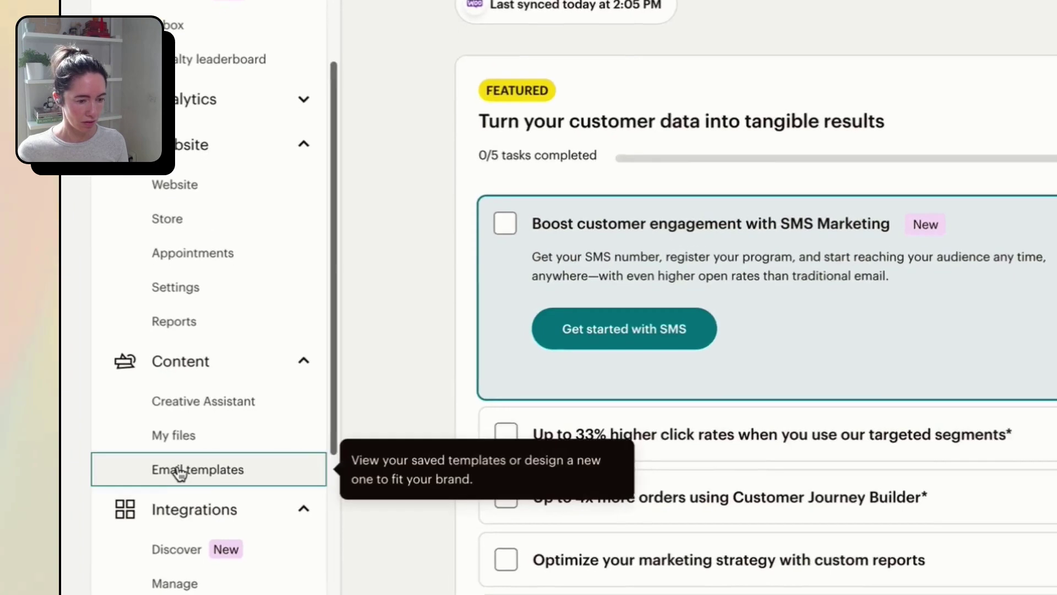
{"action": "left_click", "coordinate": [199, 459]}
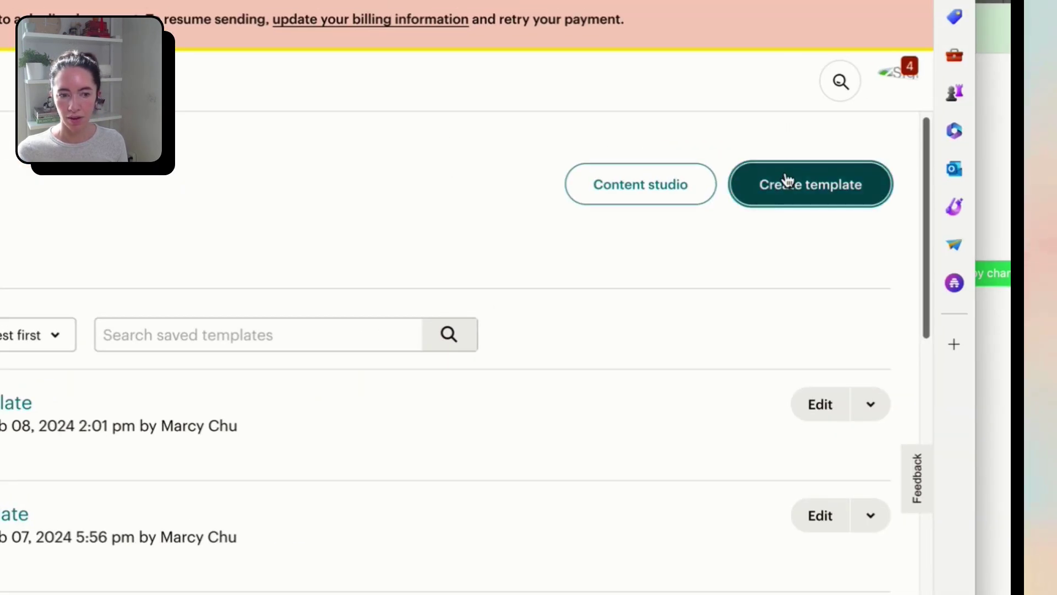
{"action": "left_click", "coordinate": [785, 182]}
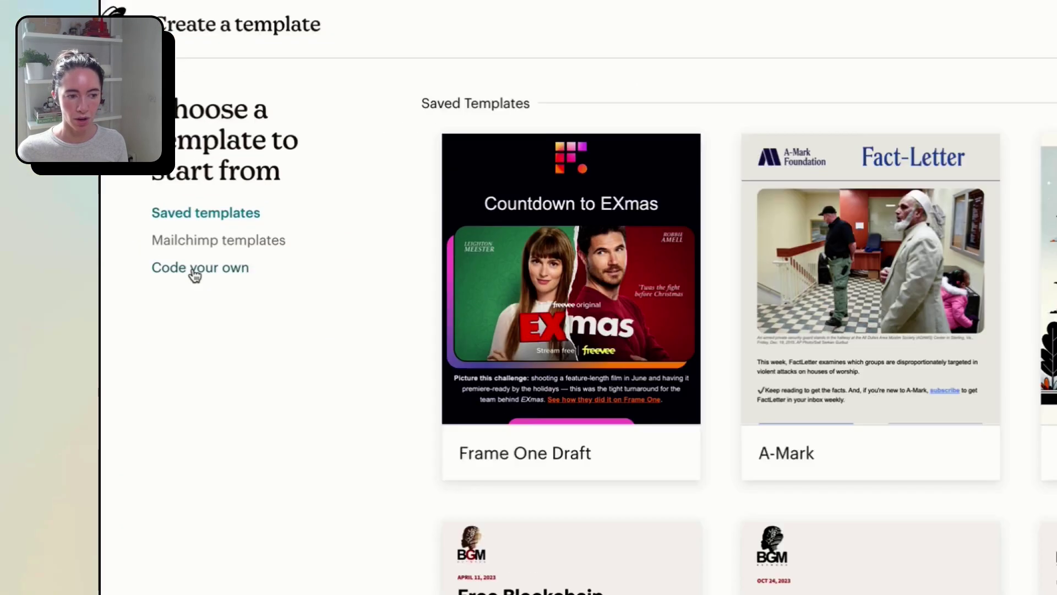
{"action": "left_click", "coordinate": [184, 257]}
{"action": "mouse_move", "coordinate": [392, 422]}
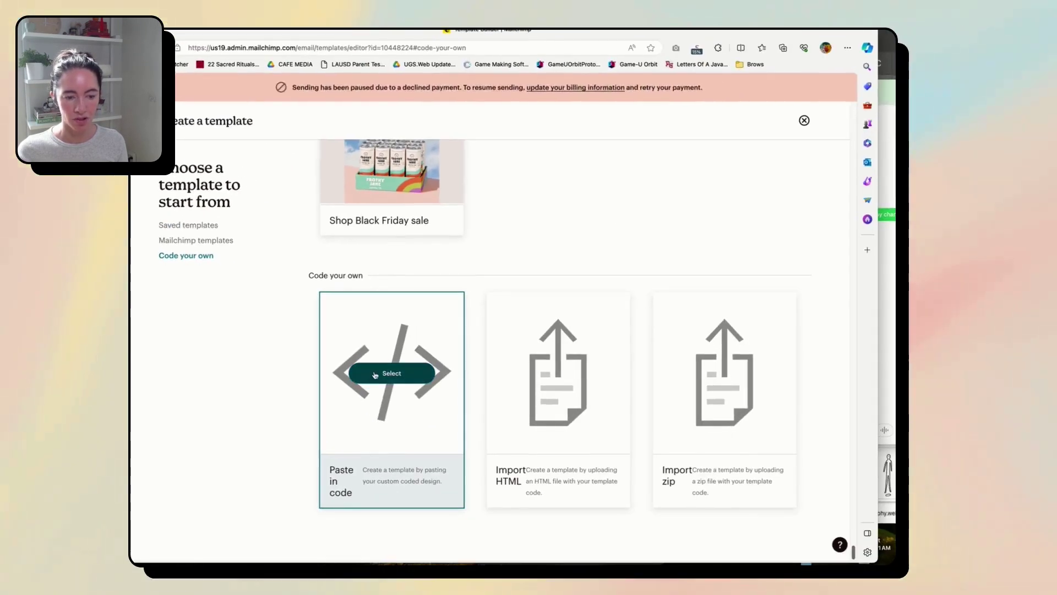
{"action": "left_click", "coordinate": [394, 383]}
{"action": "left_click", "coordinate": [410, 325]}
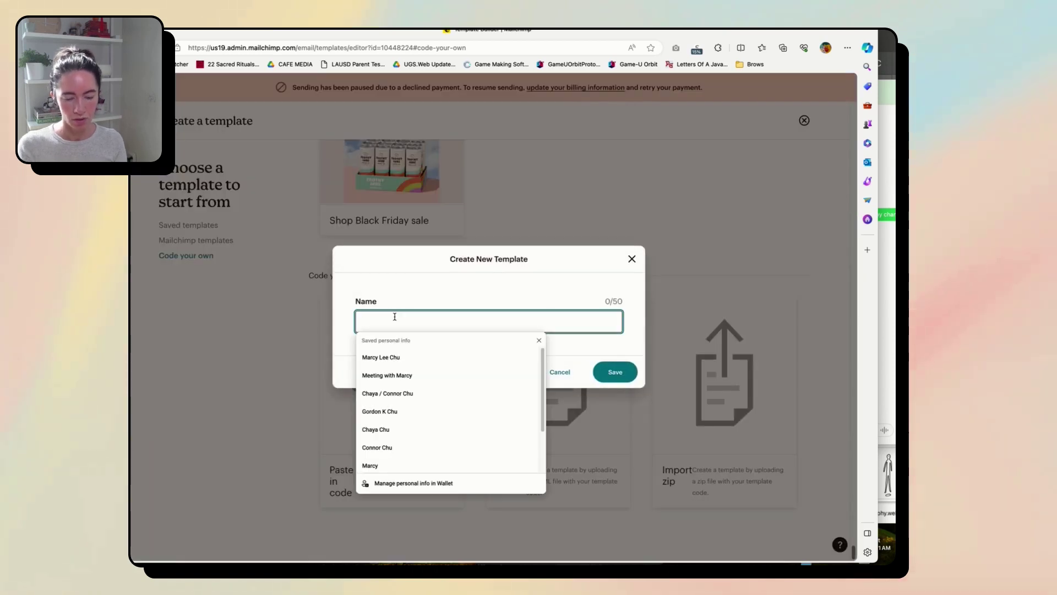
{"action": "type", "text": "New Template"}
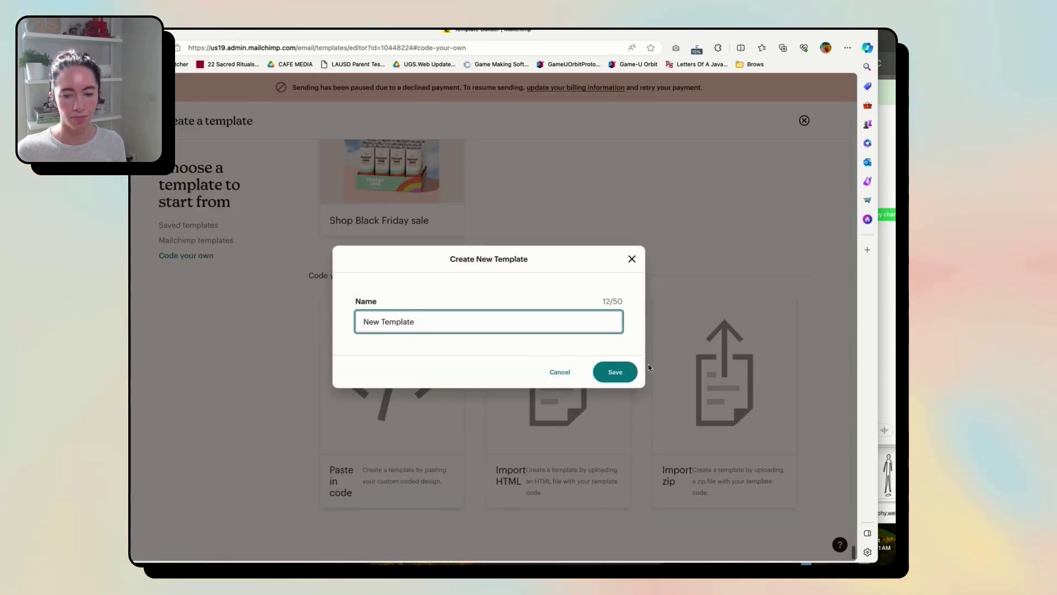
{"action": "left_click", "coordinate": [626, 373]}
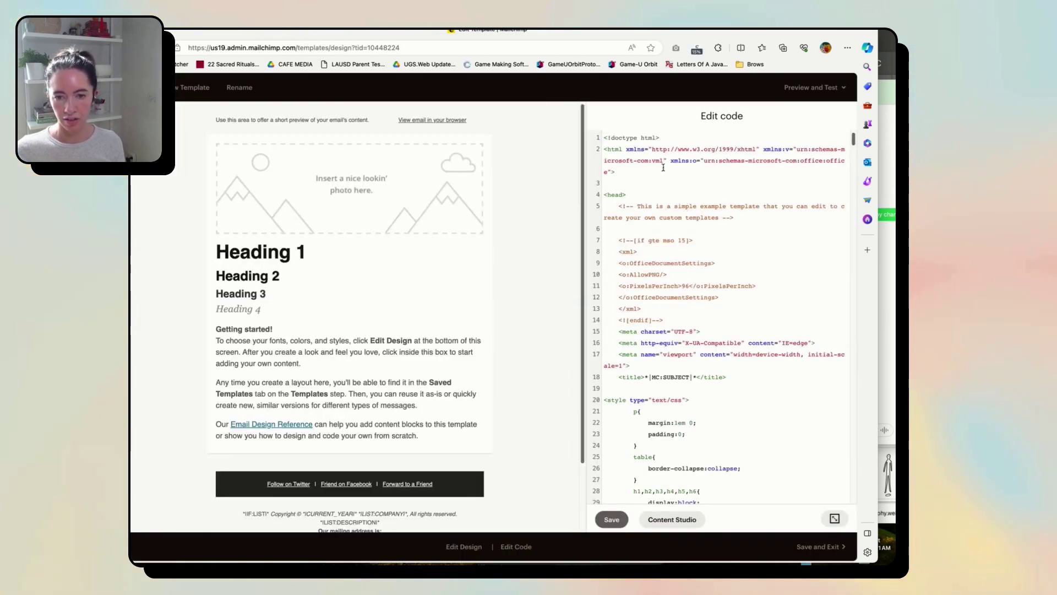
Paste the Beefree HTML over the starter code and scroll the preview to check it
{"action": "key", "text": "ctrl+a"}
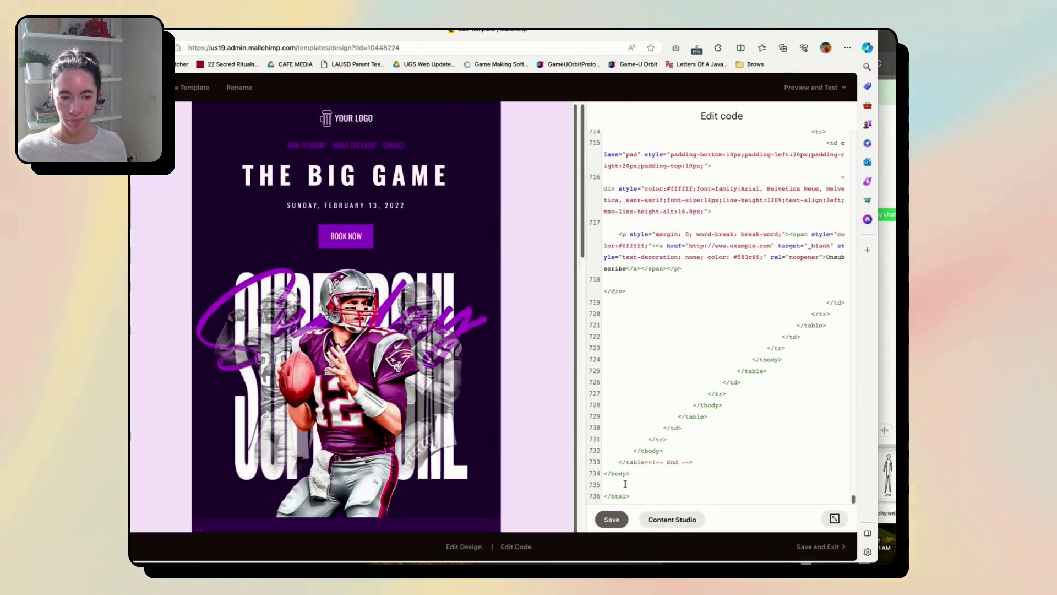
{"action": "scroll", "coordinate": [517, 369], "scroll_direction": "down", "scroll_amount": 10}
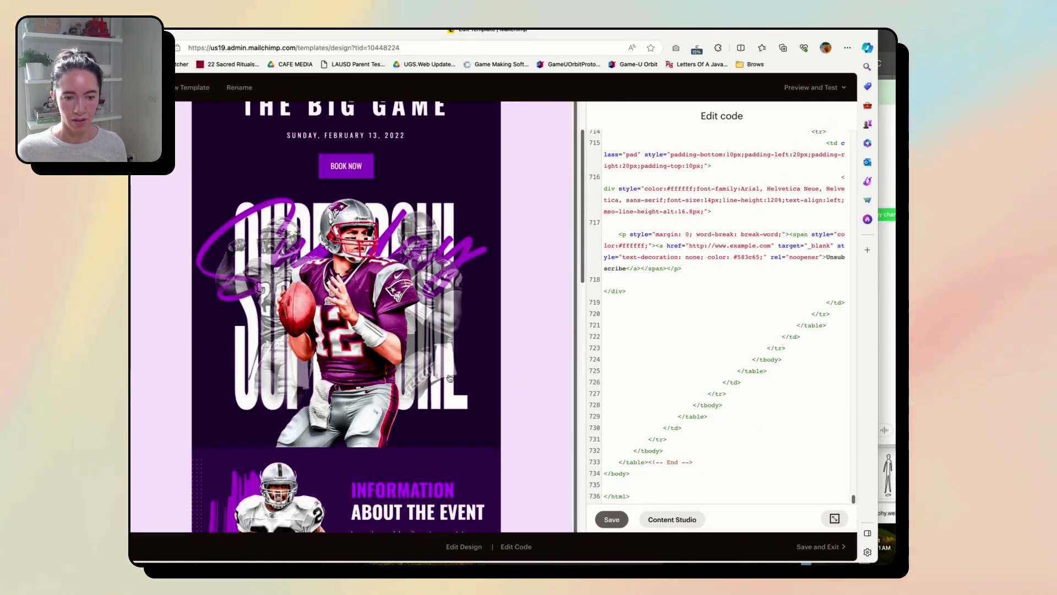
{"action": "scroll", "coordinate": [444, 370], "scroll_direction": "down", "scroll_amount": 3}
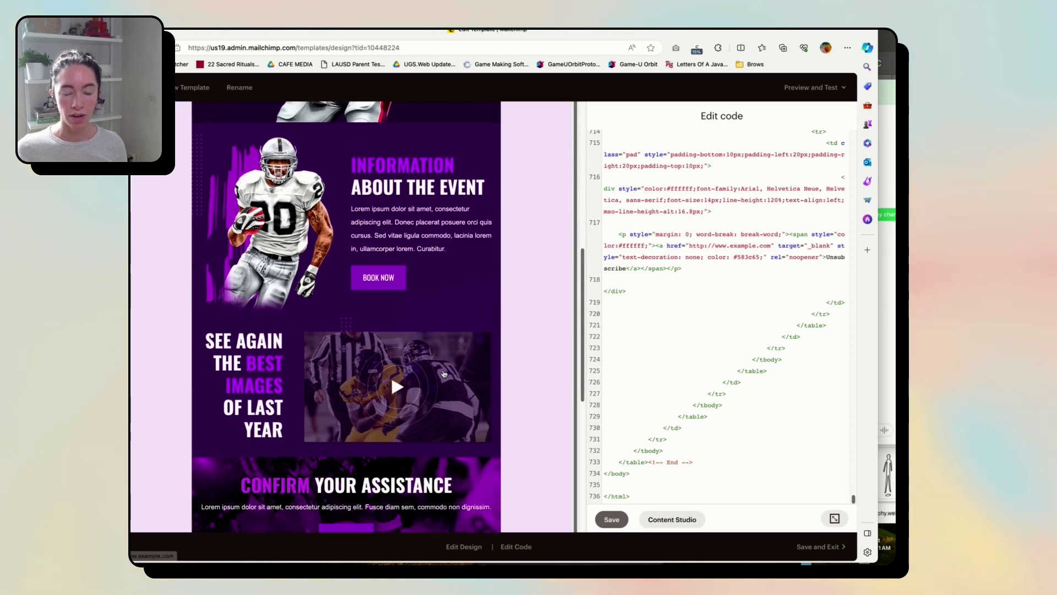
{"action": "scroll", "coordinate": [443, 374], "scroll_direction": "down", "scroll_amount": 3}
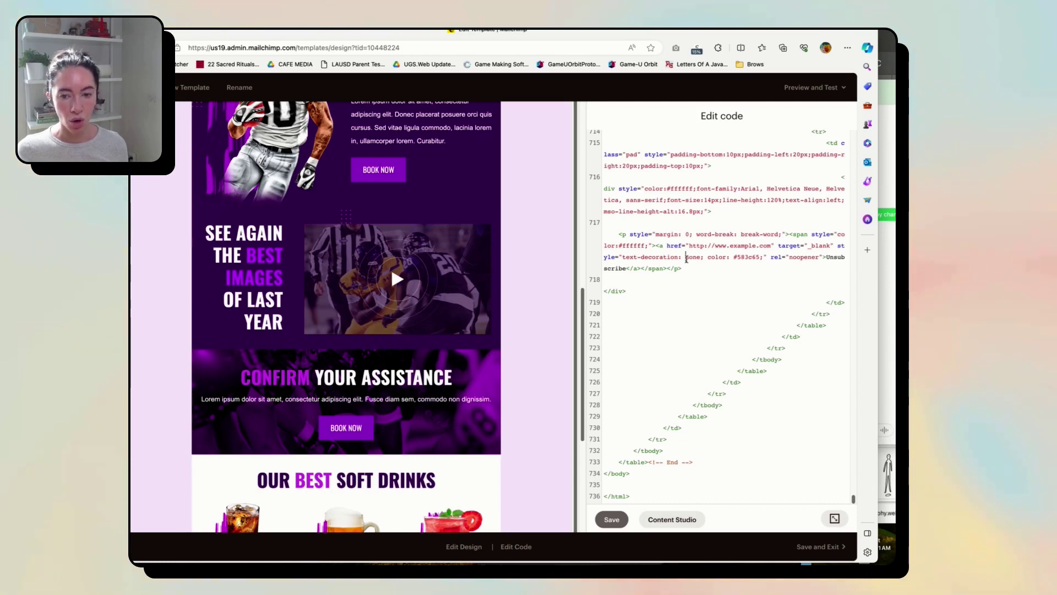
{"action": "scroll", "coordinate": [687, 259], "scroll_direction": "up", "scroll_amount": 5}
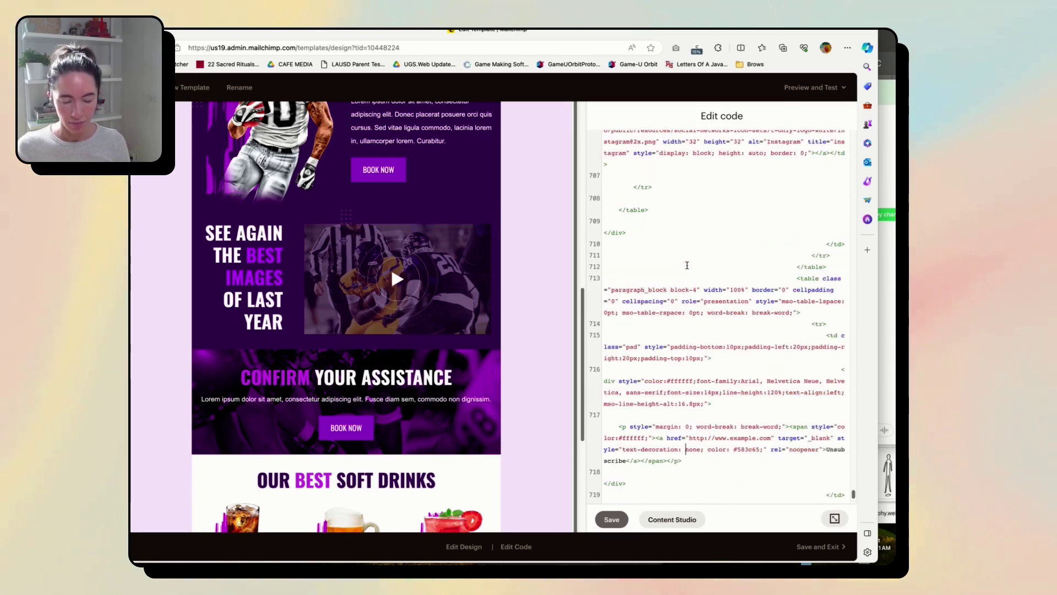
{"action": "key", "text": "super+f"}
{"action": "type", "text": "see again"}
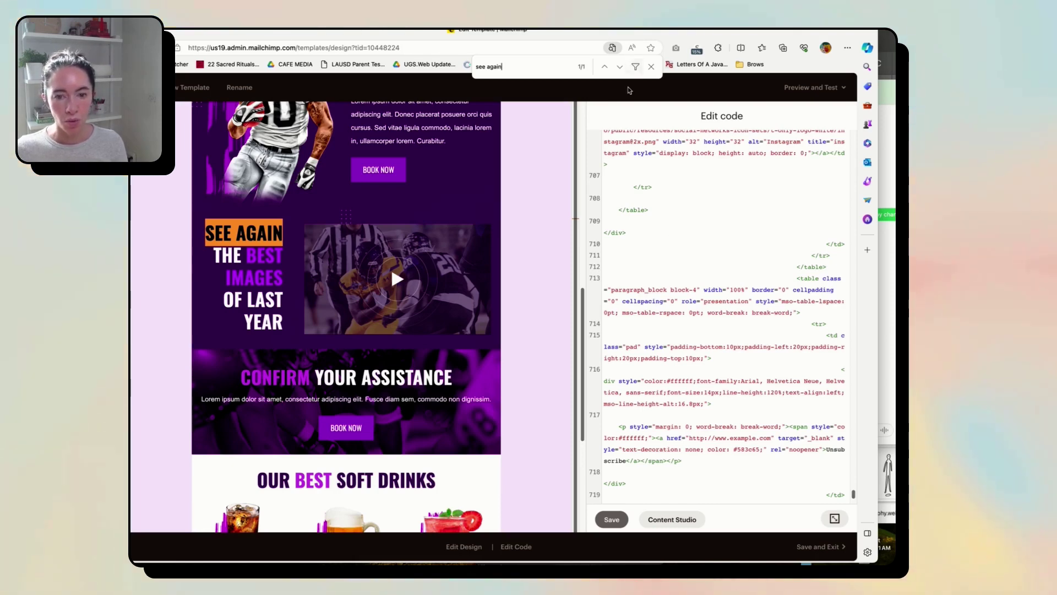
{"action": "scroll", "coordinate": [661, 200], "scroll_direction": "up", "scroll_amount": 3}
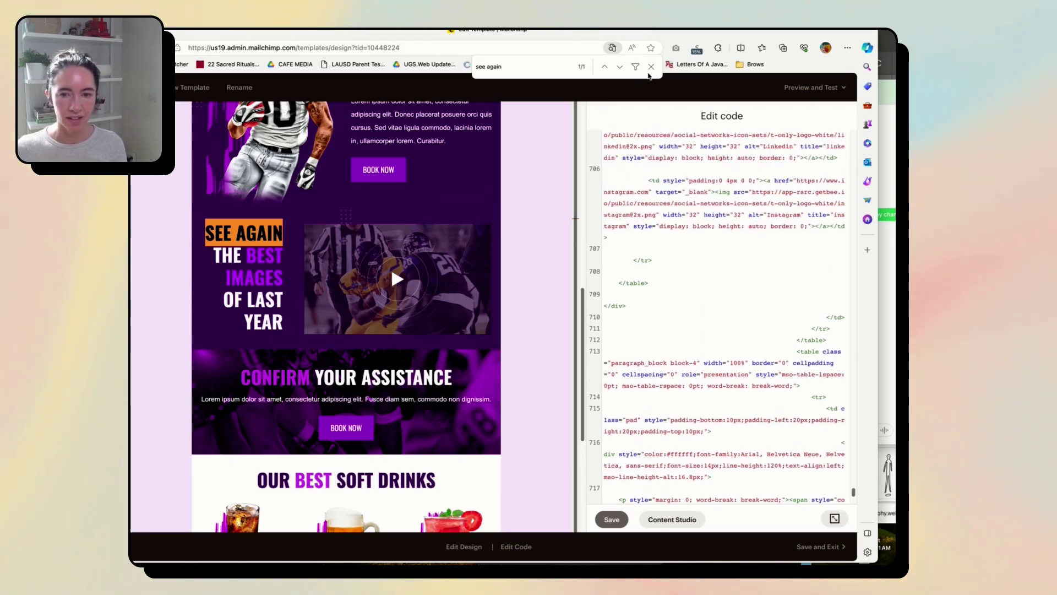
{"action": "left_click", "coordinate": [651, 66]}
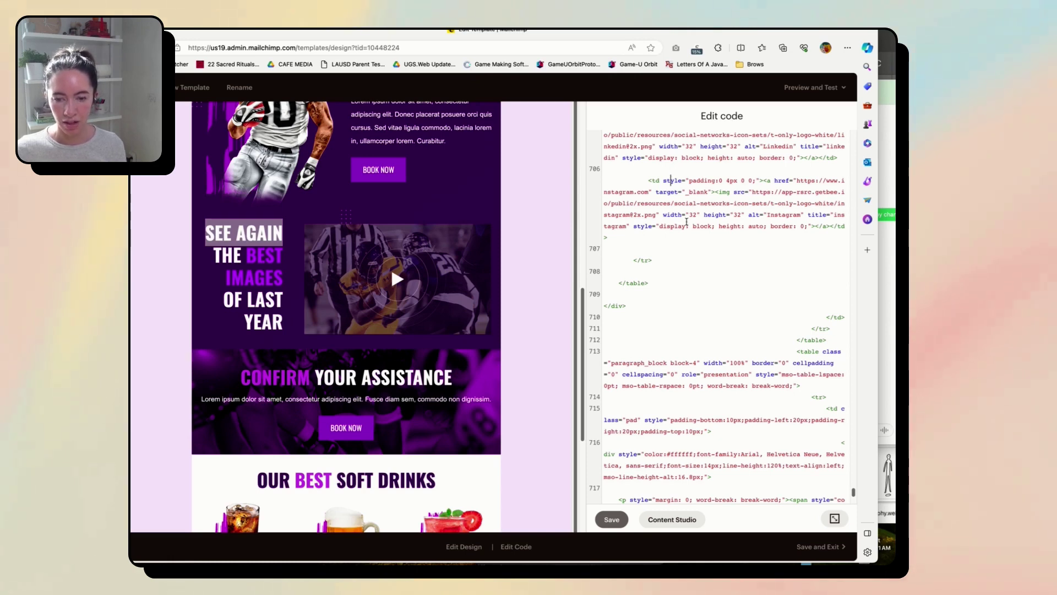
{"action": "scroll", "coordinate": [686, 222], "scroll_direction": "up", "scroll_amount": 5}
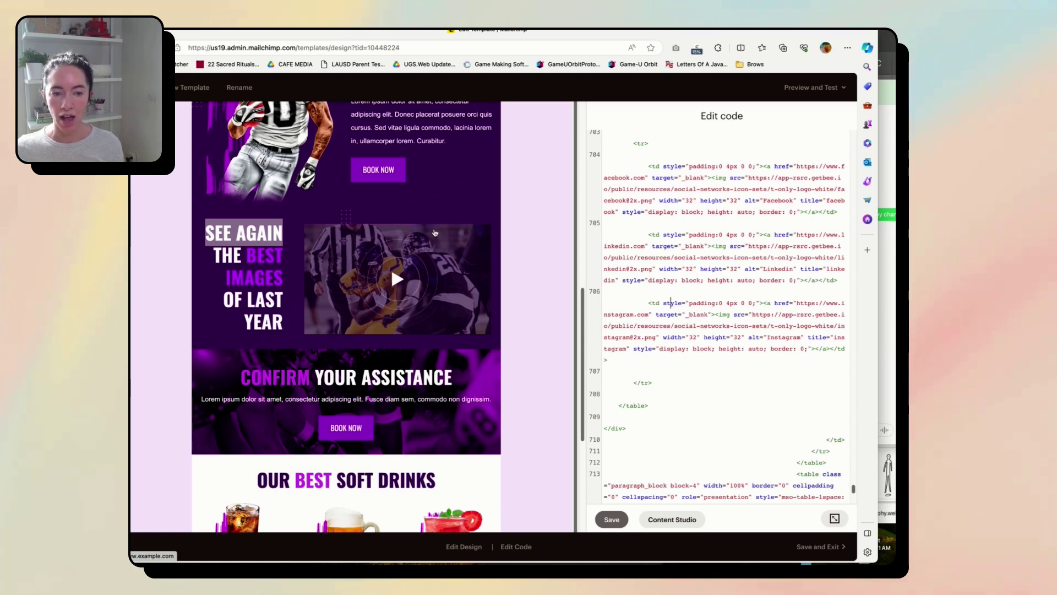
{"action": "scroll", "coordinate": [502, 350], "scroll_direction": "down", "scroll_amount": 5}
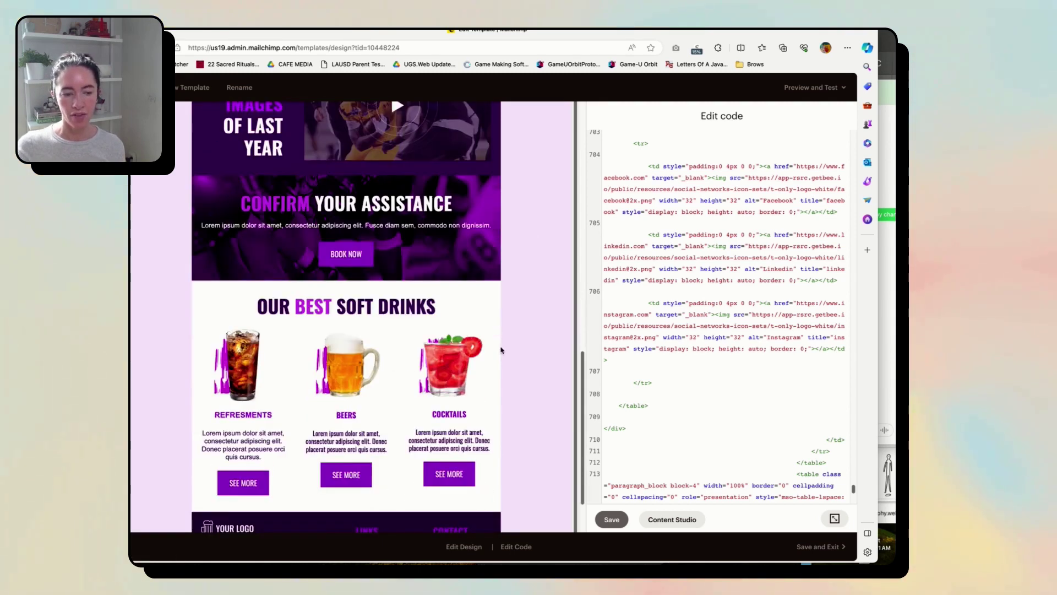